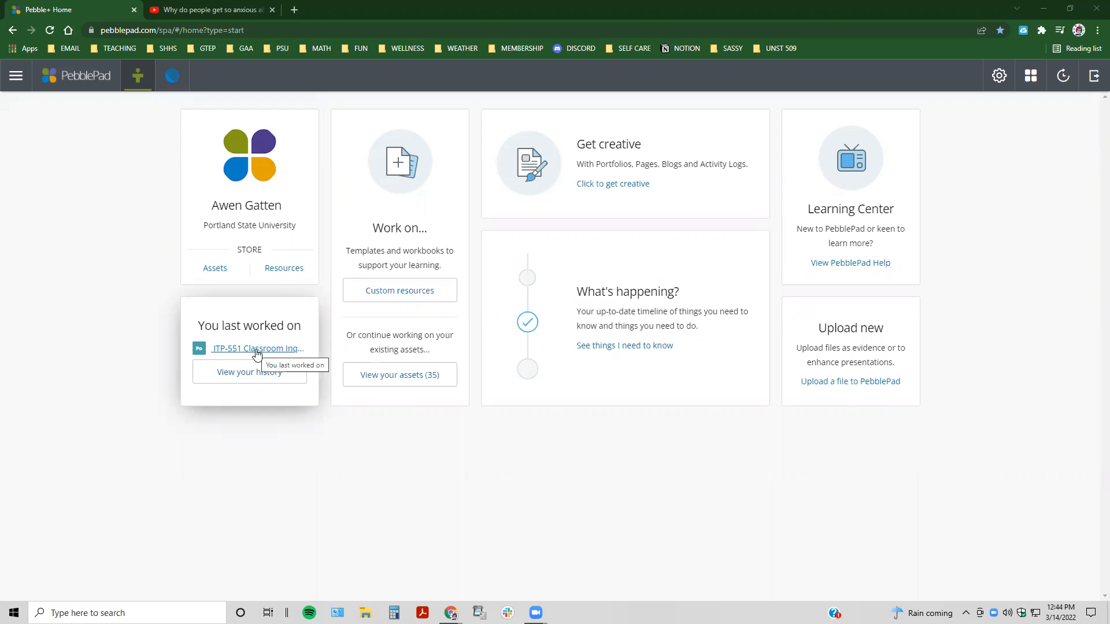
Step: Open the last-worked-on ITP-551 portfolio and add an Embed block to its Classroom Inquiry page
click(257, 351)
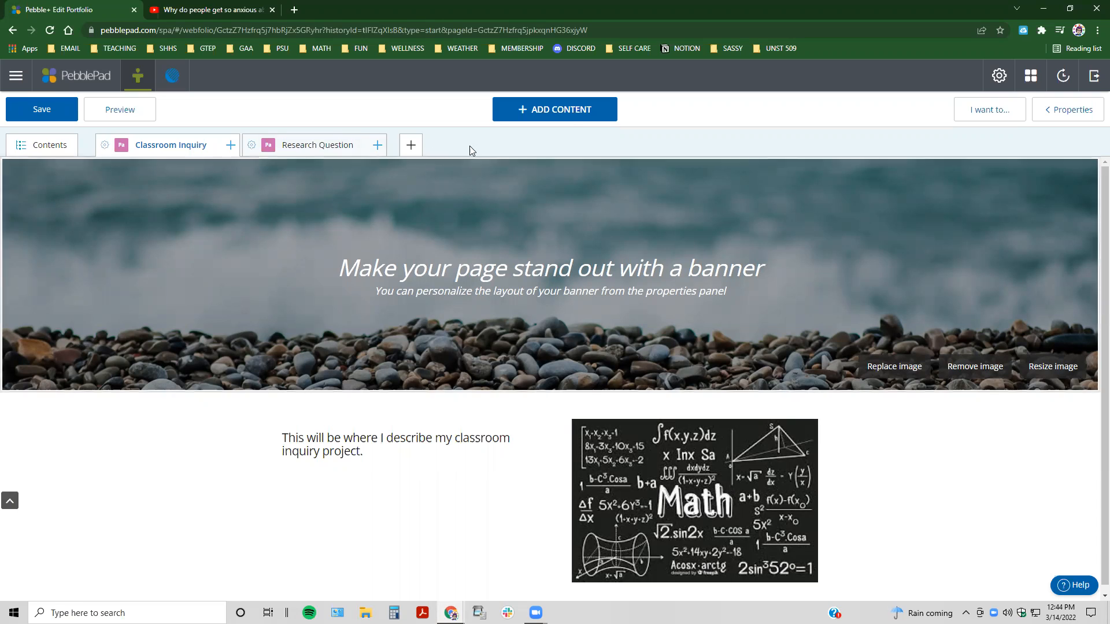
click(570, 113)
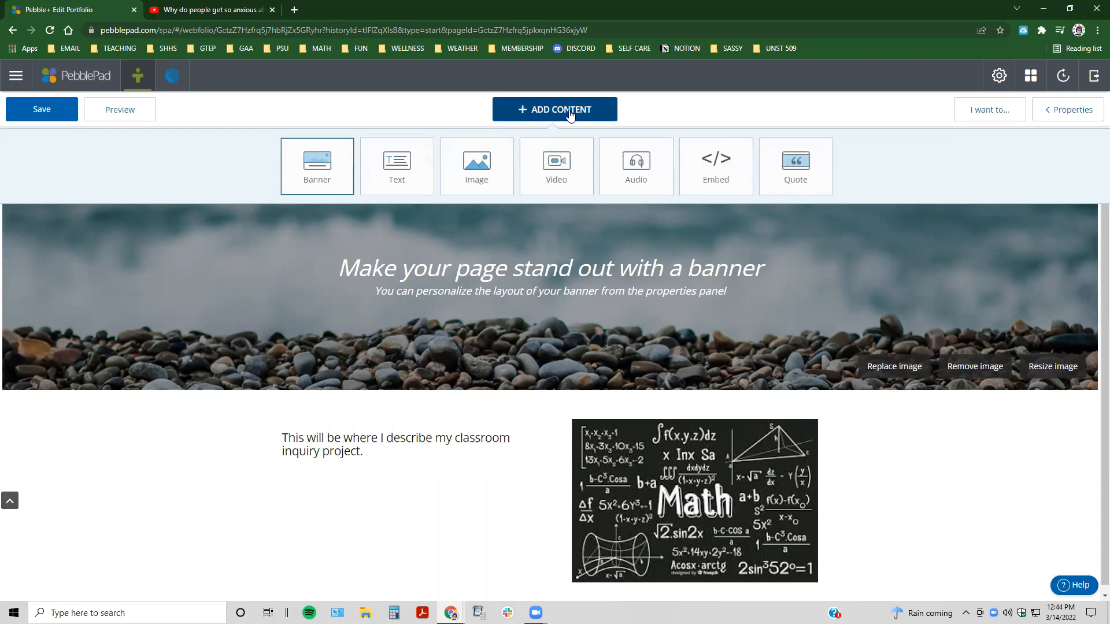
click(694, 178)
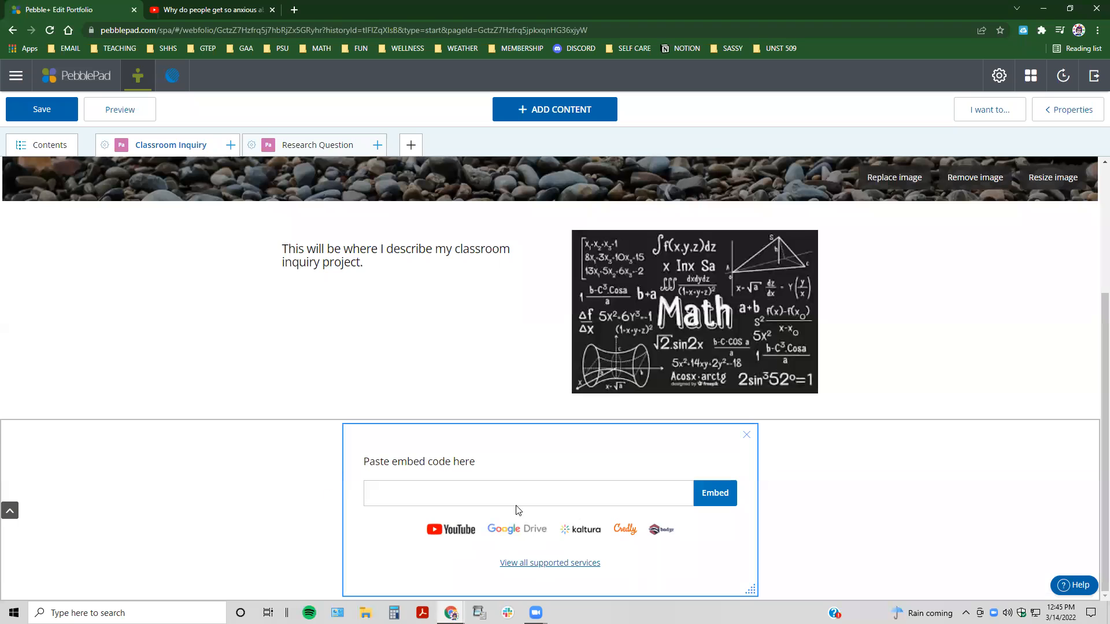
Step: Review the tip sheet of supported embed services, checking which accept URLs or embed codes, and close it
click(549, 565)
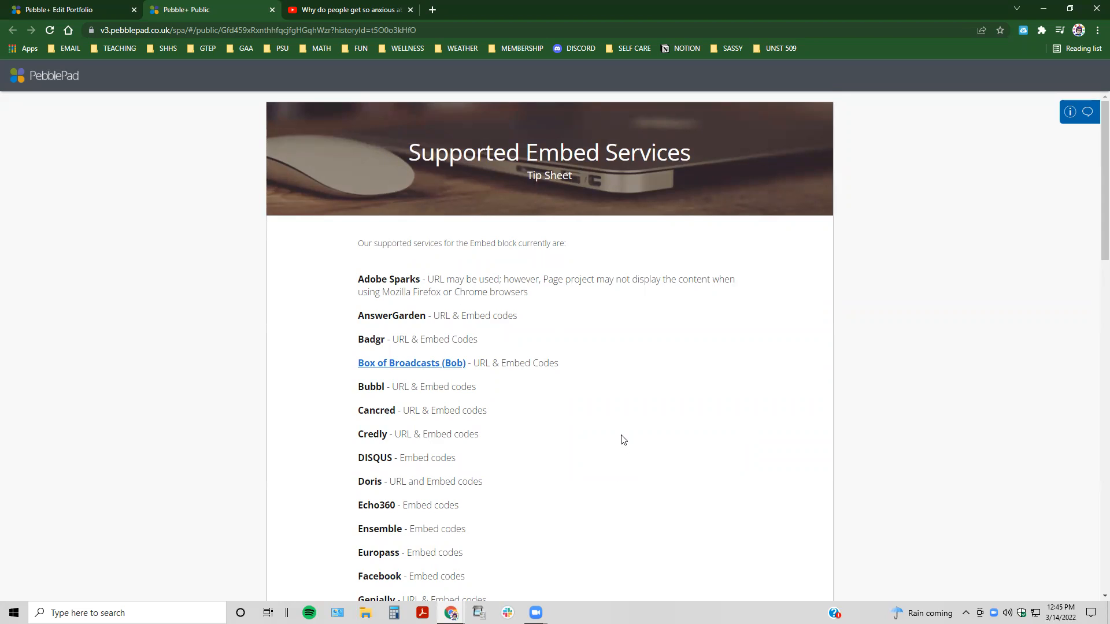
scroll(638, 445, down, 2)
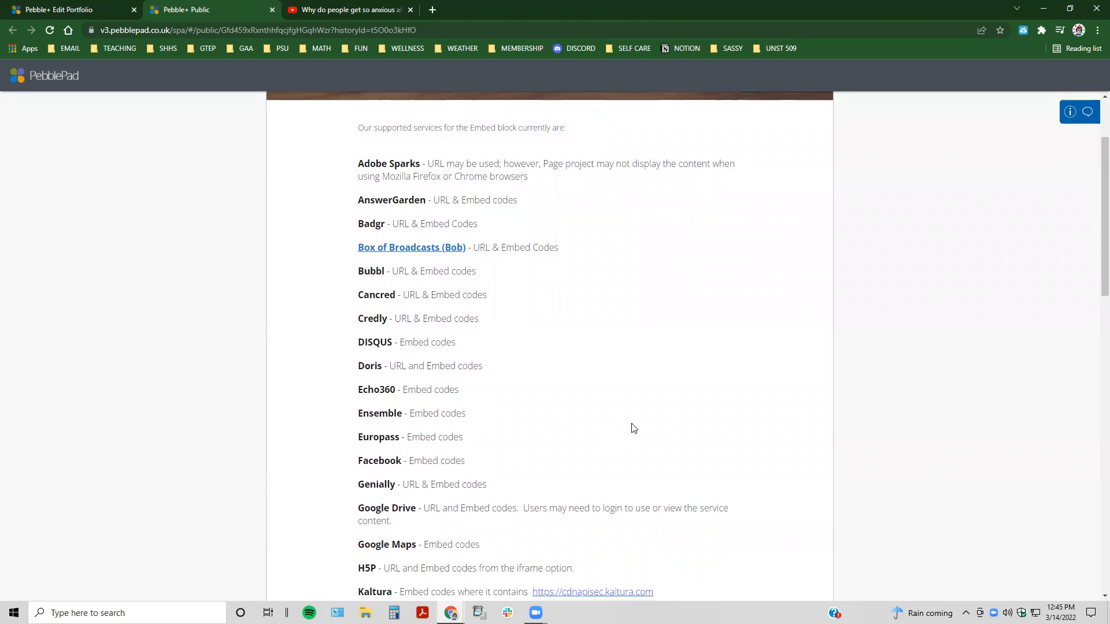
scroll(632, 429, down, 2)
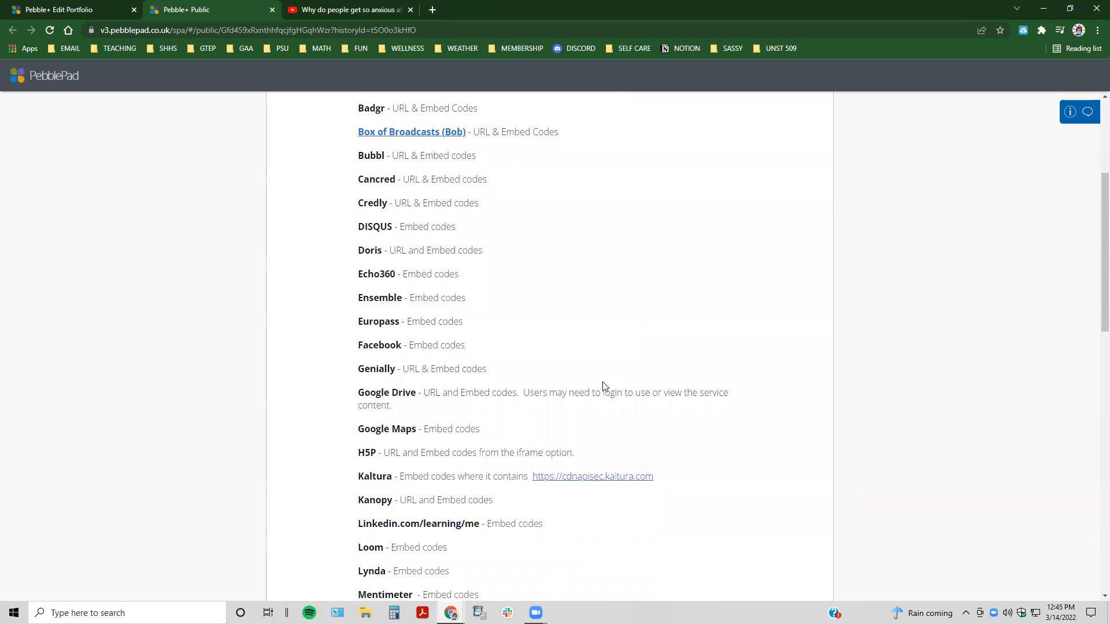
scroll(607, 388, down, 7)
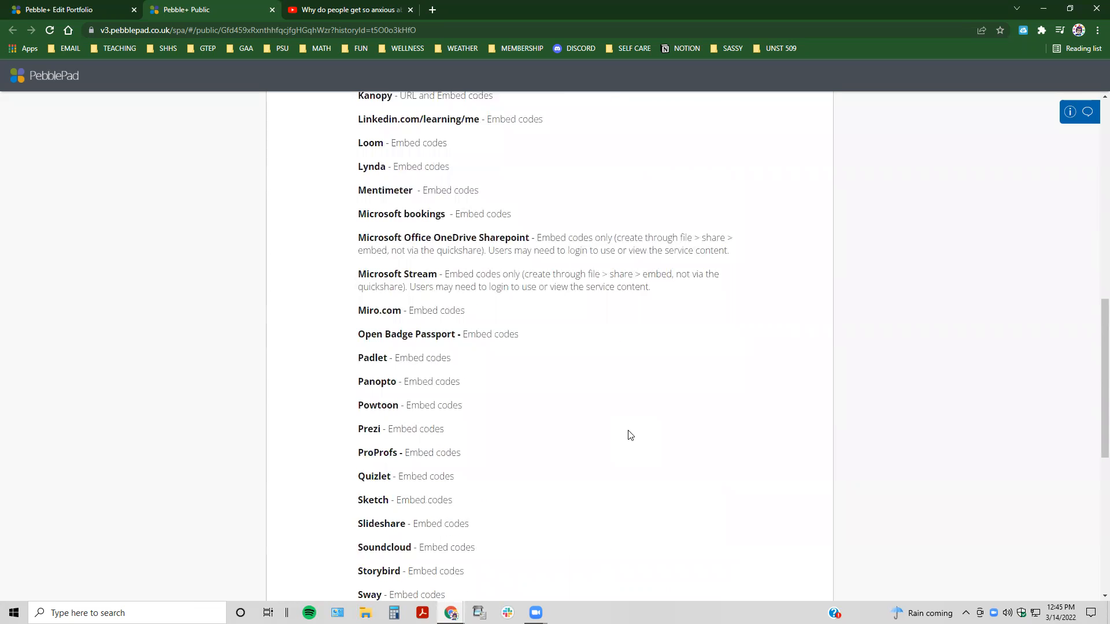
scroll(630, 435, down, 3)
scroll(631, 436, down, 3)
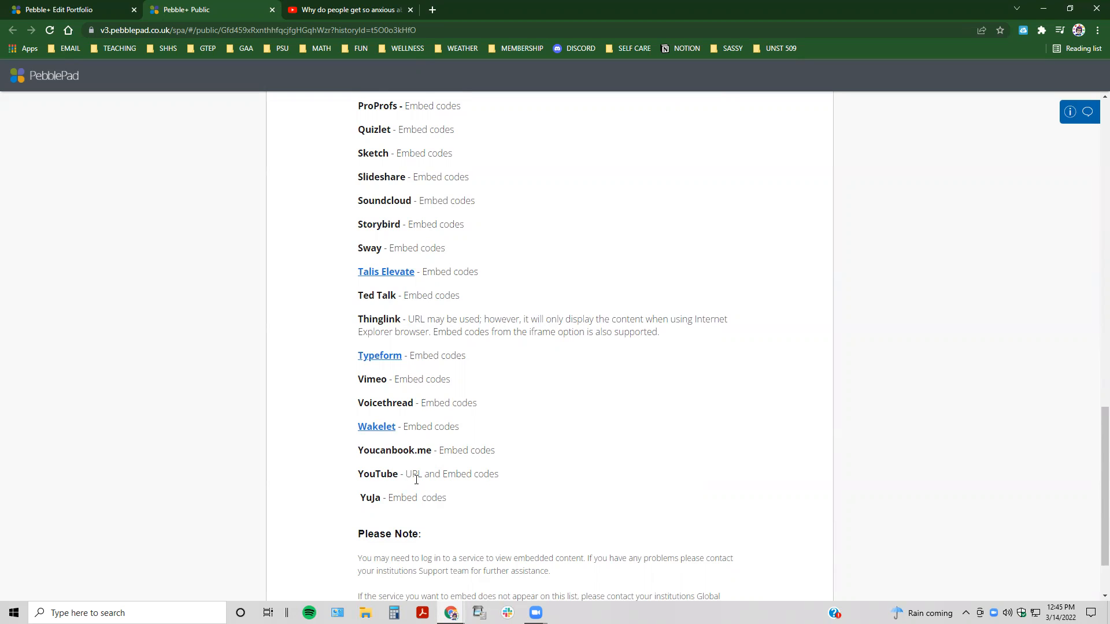
scroll(416, 479, up, 15)
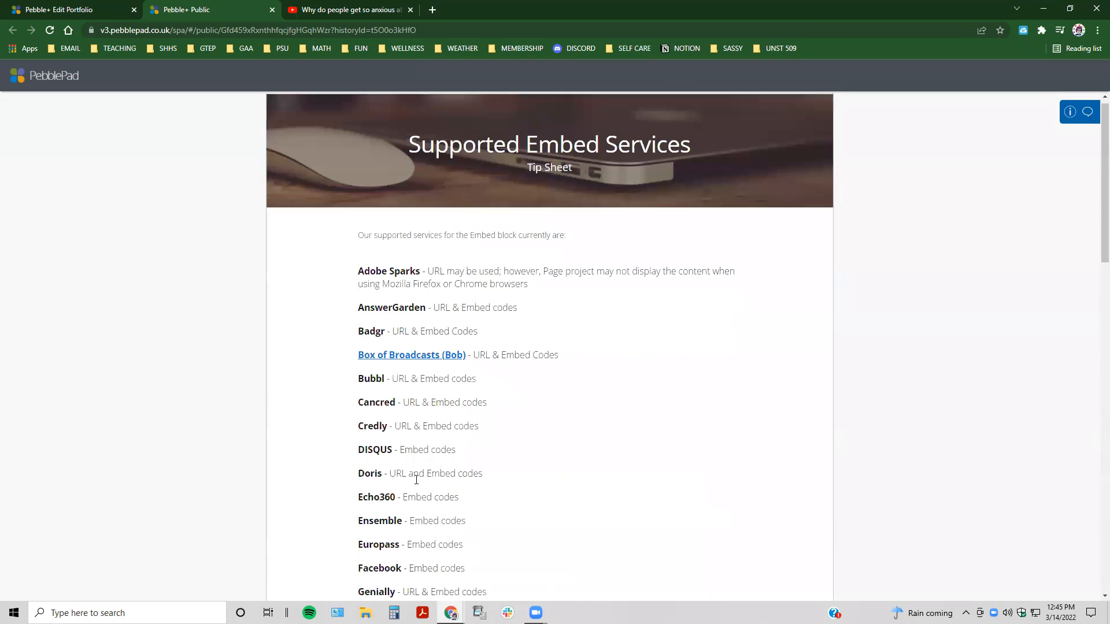
scroll(416, 479, up, 1)
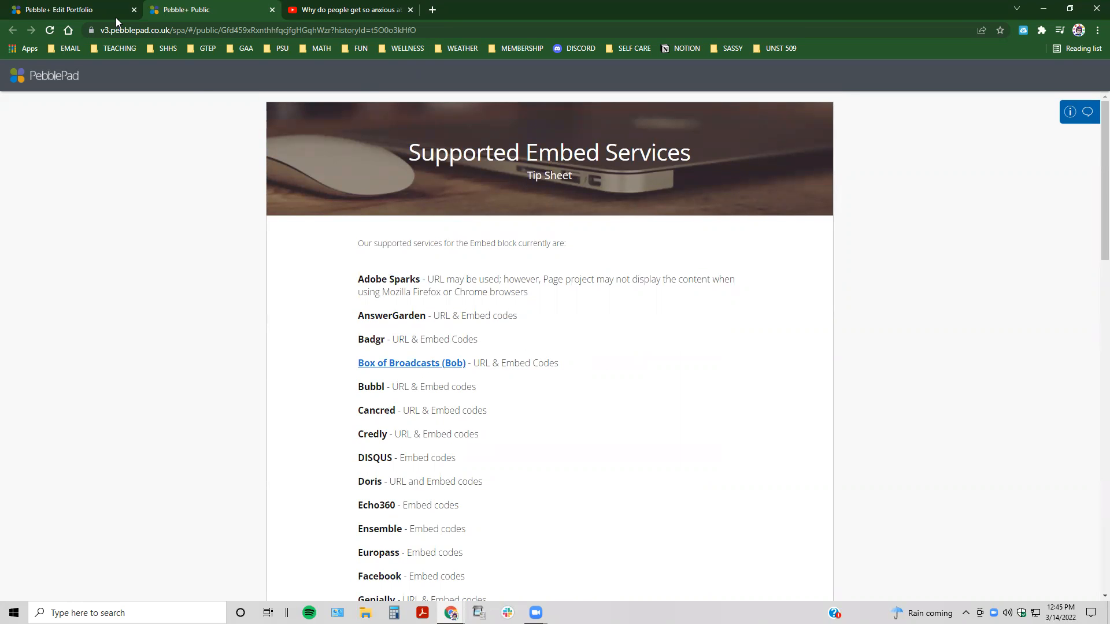
click(272, 10)
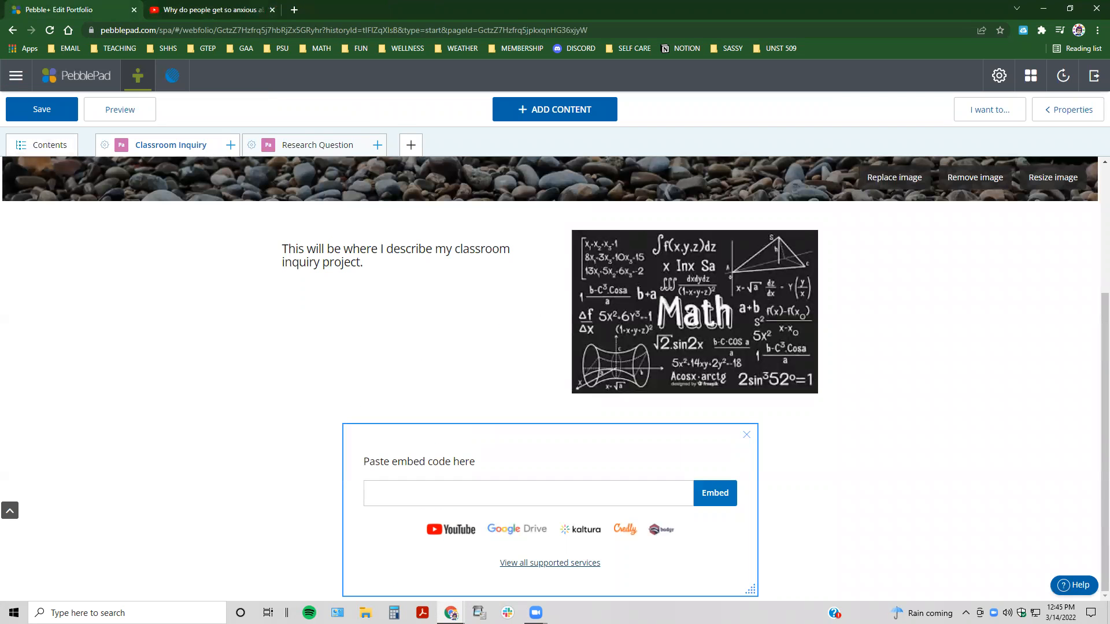
Step: Switch to the YouTube video "Why do people get so anxious about math?" and bring up its embed code from the sharing options
click(206, 10)
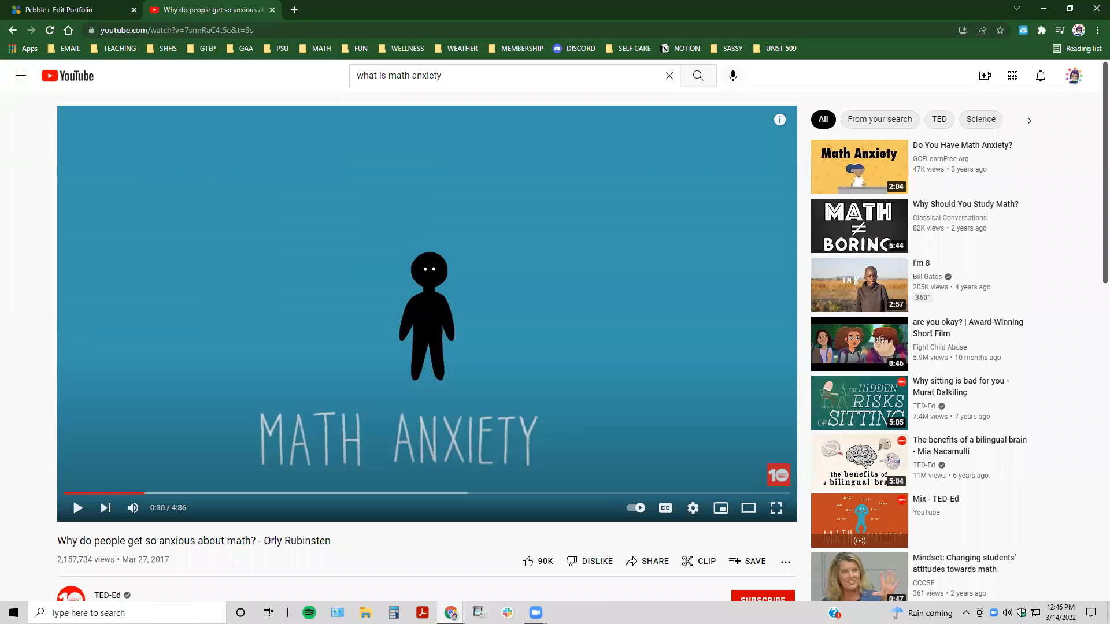
scroll(637, 290, down, 2)
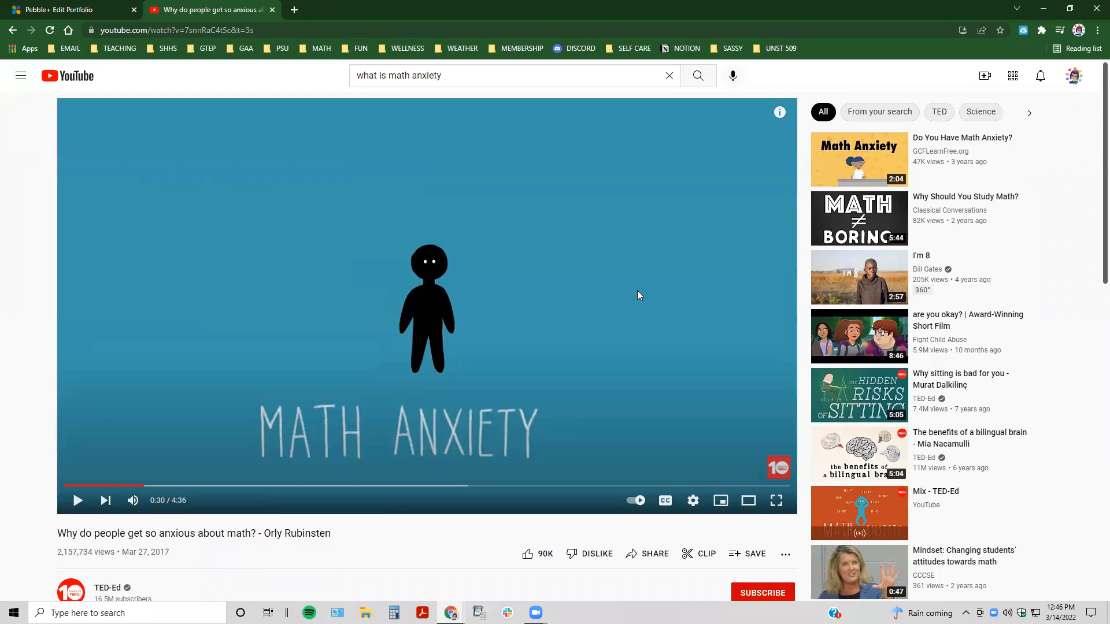
scroll(649, 291, down, 3)
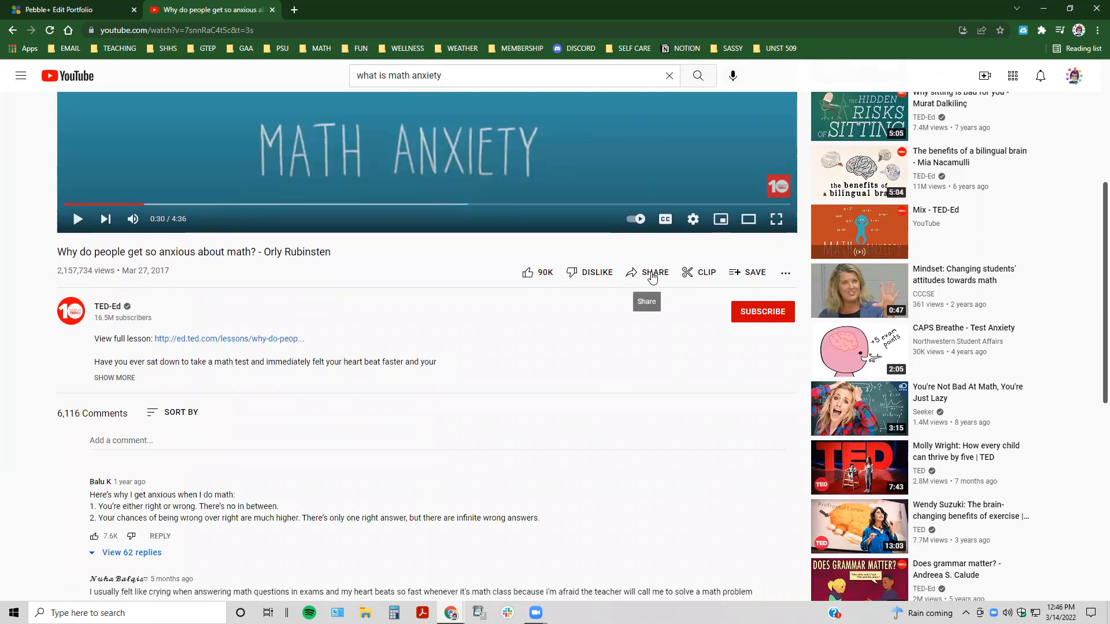
click(652, 277)
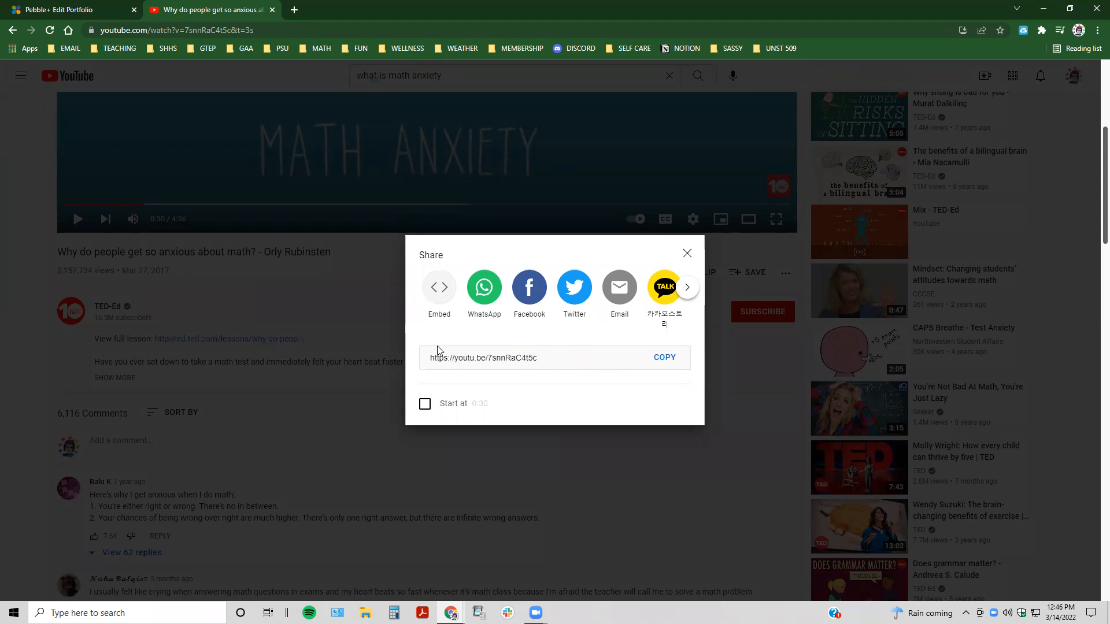
click(439, 287)
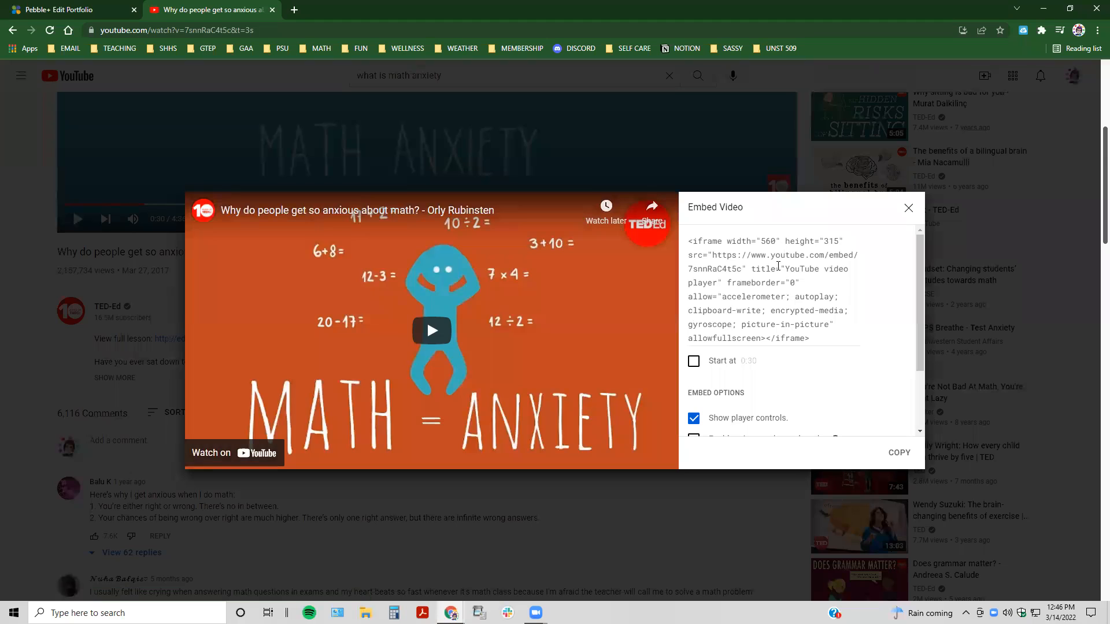
Step: Set the embedded video to start at 0:00 and copy the whole iframe code
click(694, 362)
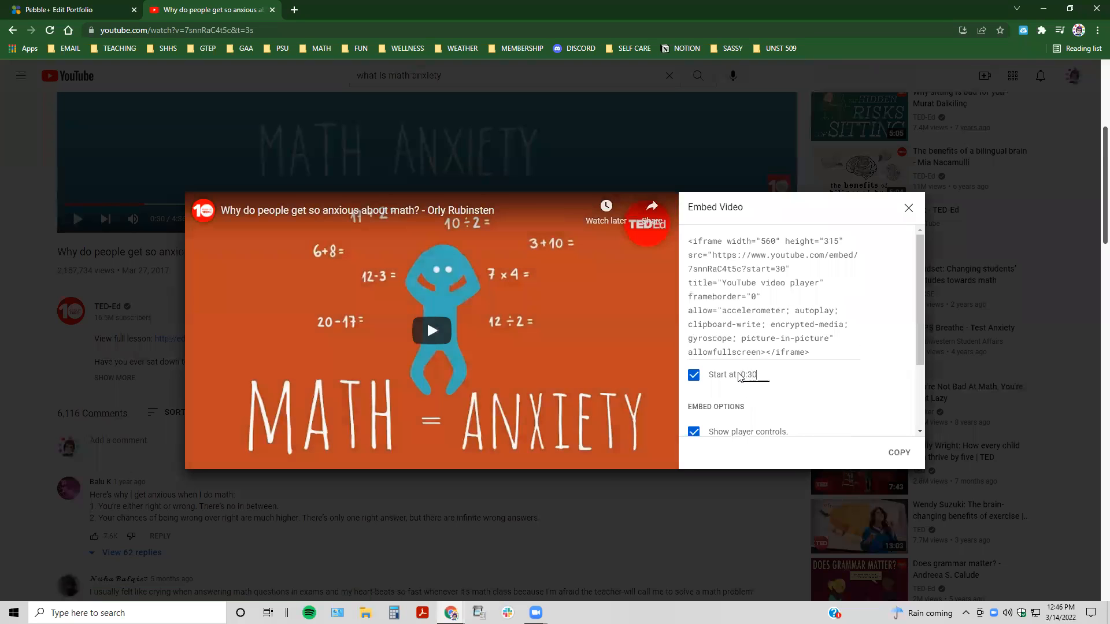
drag(759, 375, 739, 376)
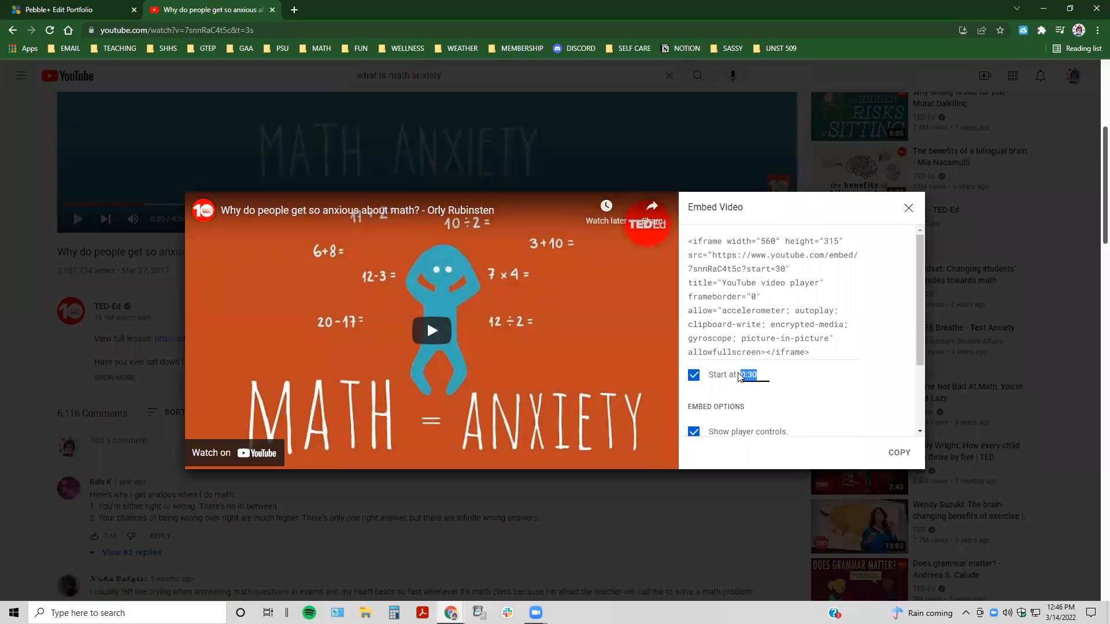
text(0:00)
click(759, 290)
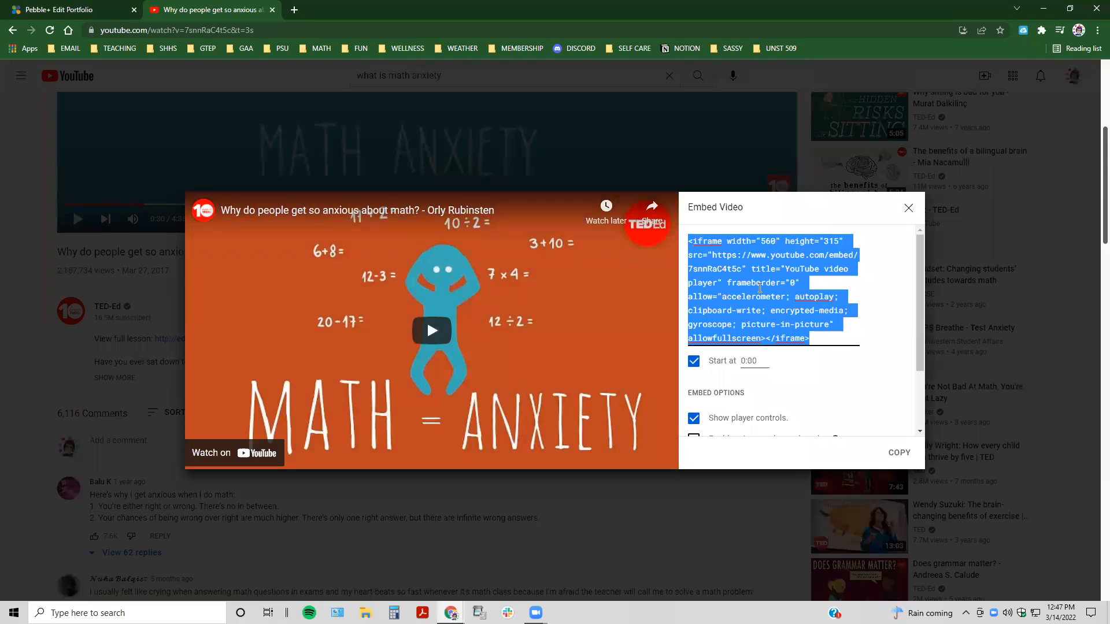
Step: Return to the PebblePad portfolio and embed the YouTube video with the copied iframe code
click(70, 9)
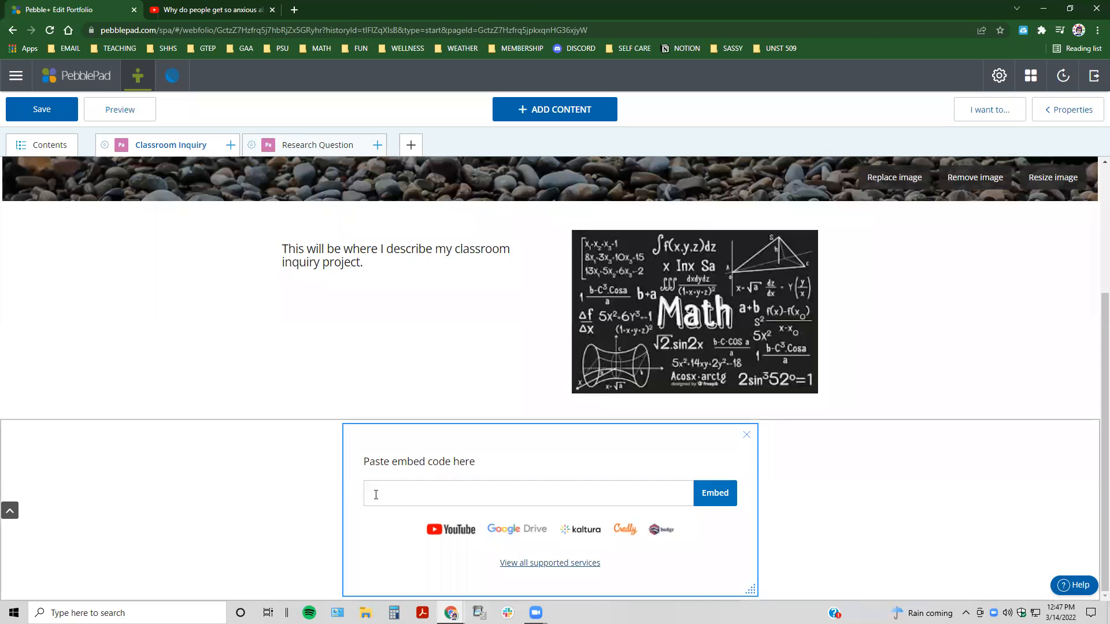
key(ctrl+v)
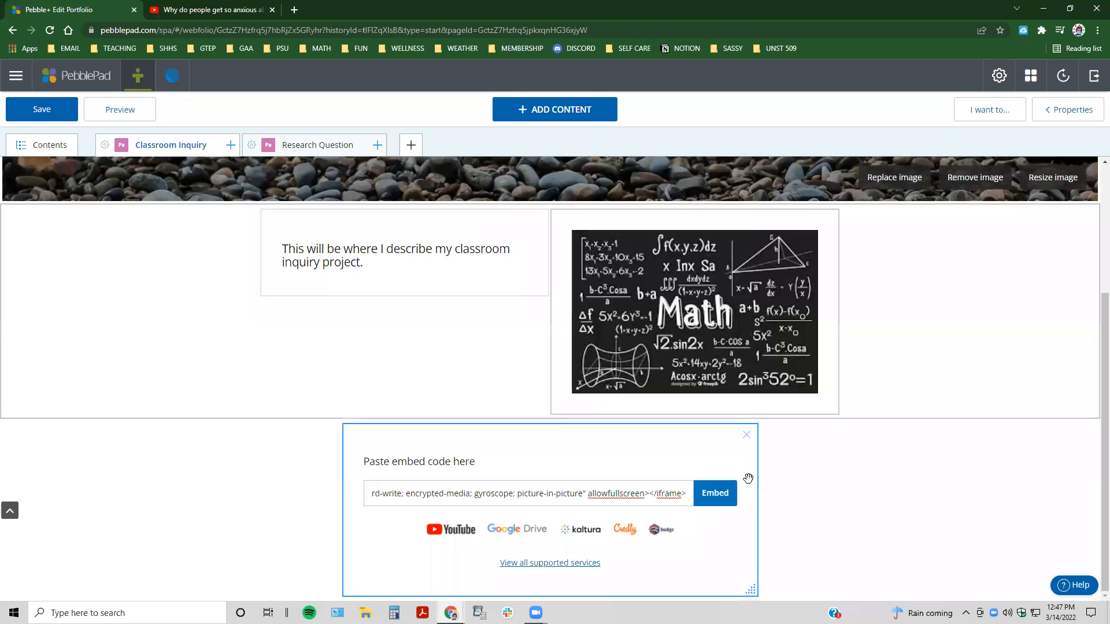
click(715, 493)
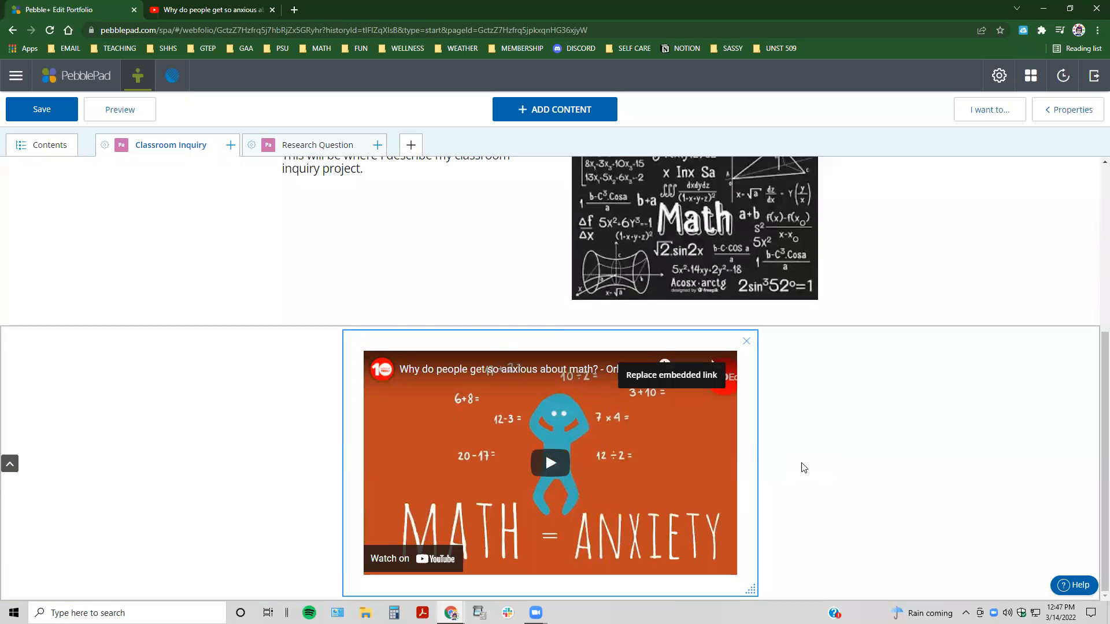
Step: Test the embedded video by playing and pausing it, and save the portfolio
click(550, 471)
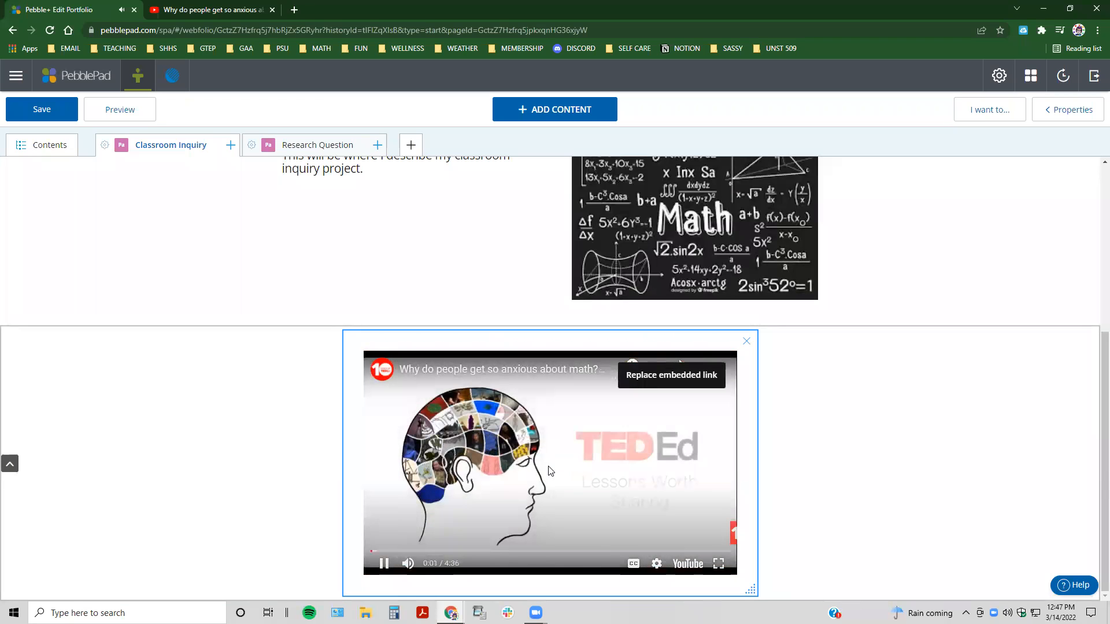
click(385, 568)
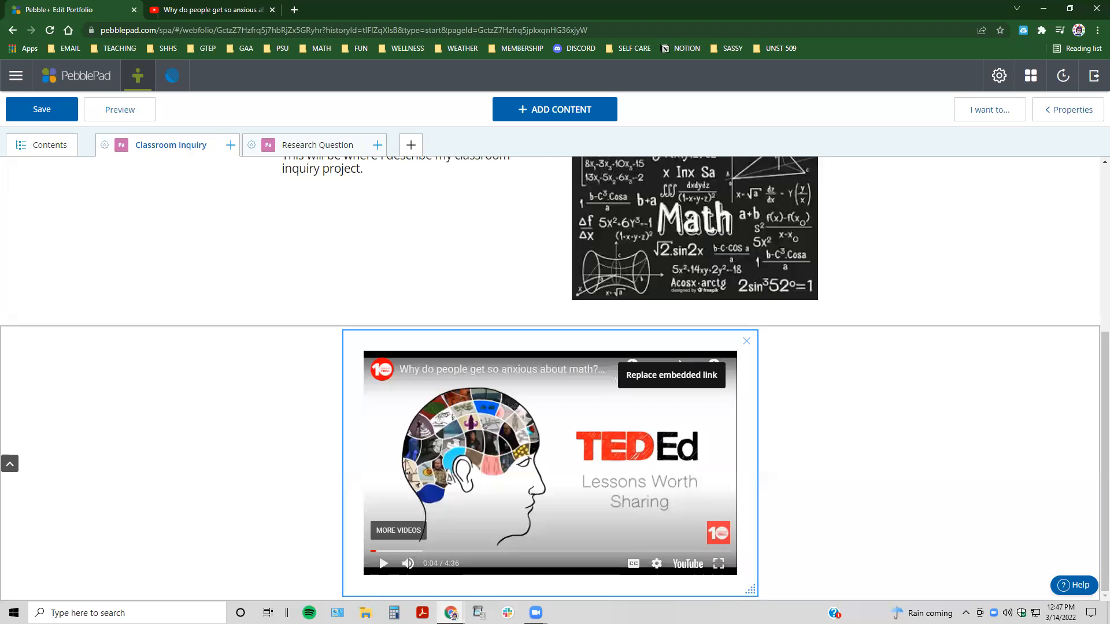
click(36, 115)
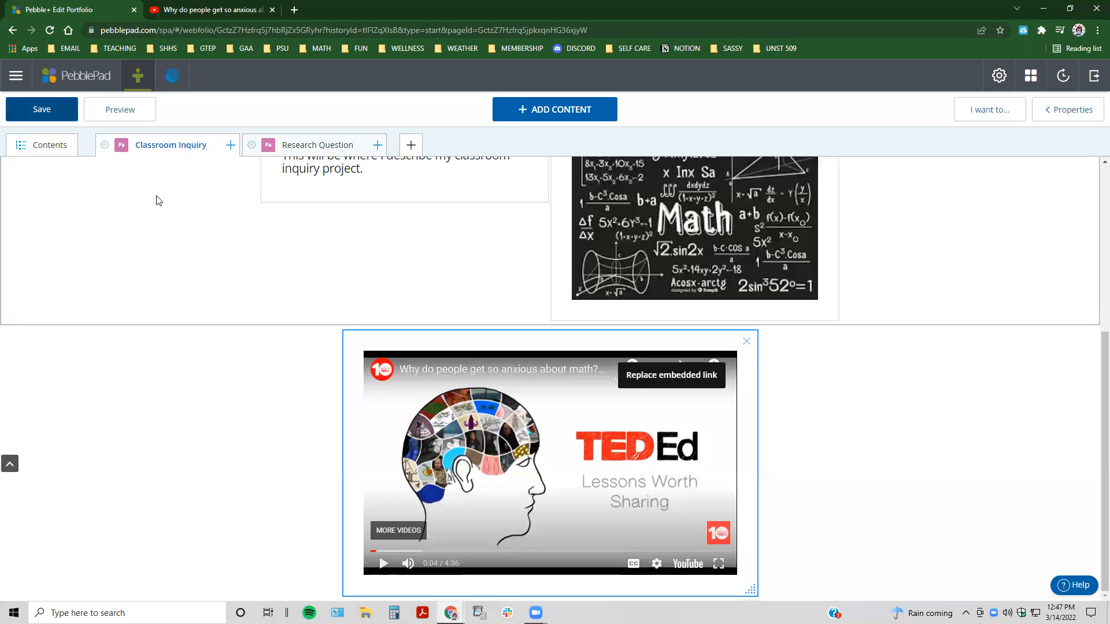
Step: Reopen the video's embed code for replacement and embed the same code again
click(671, 382)
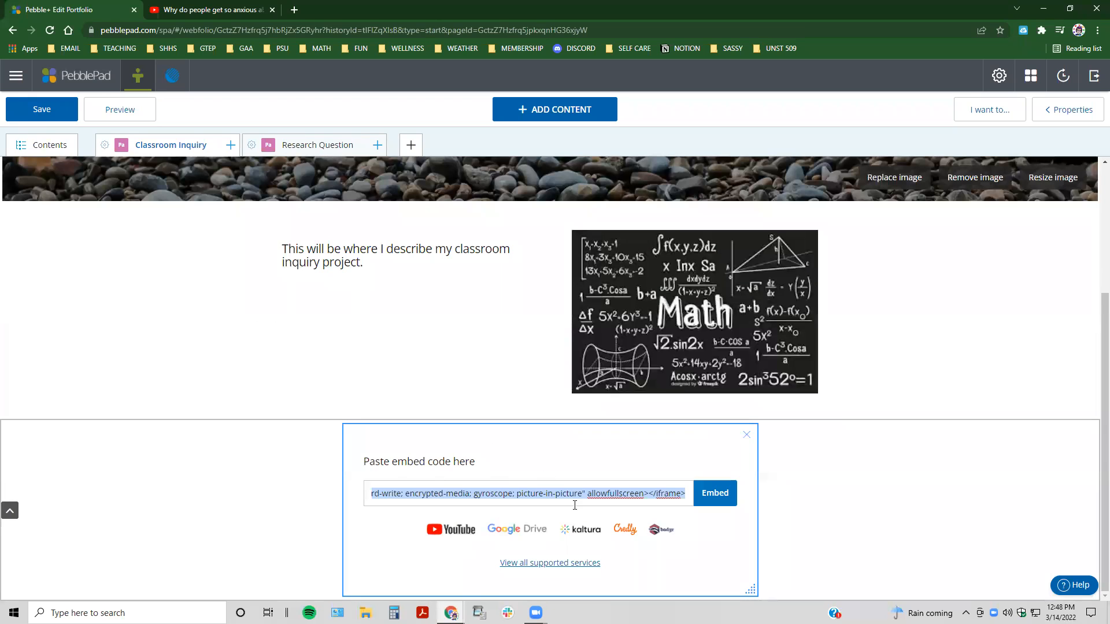
click(718, 495)
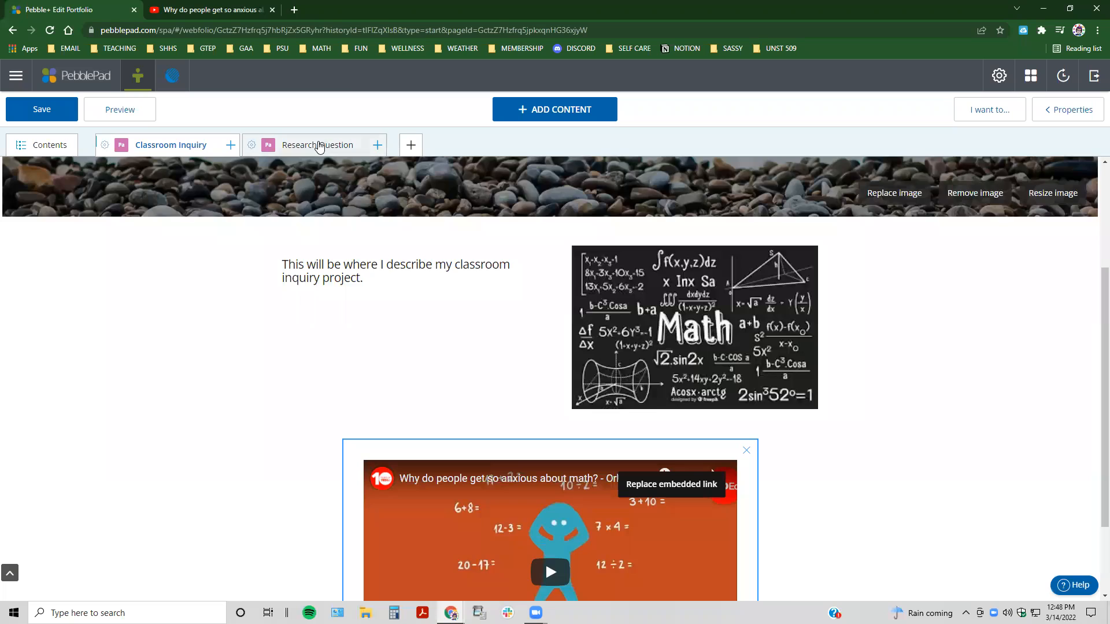
Step: Add a banner to the empty Research Question page
click(319, 146)
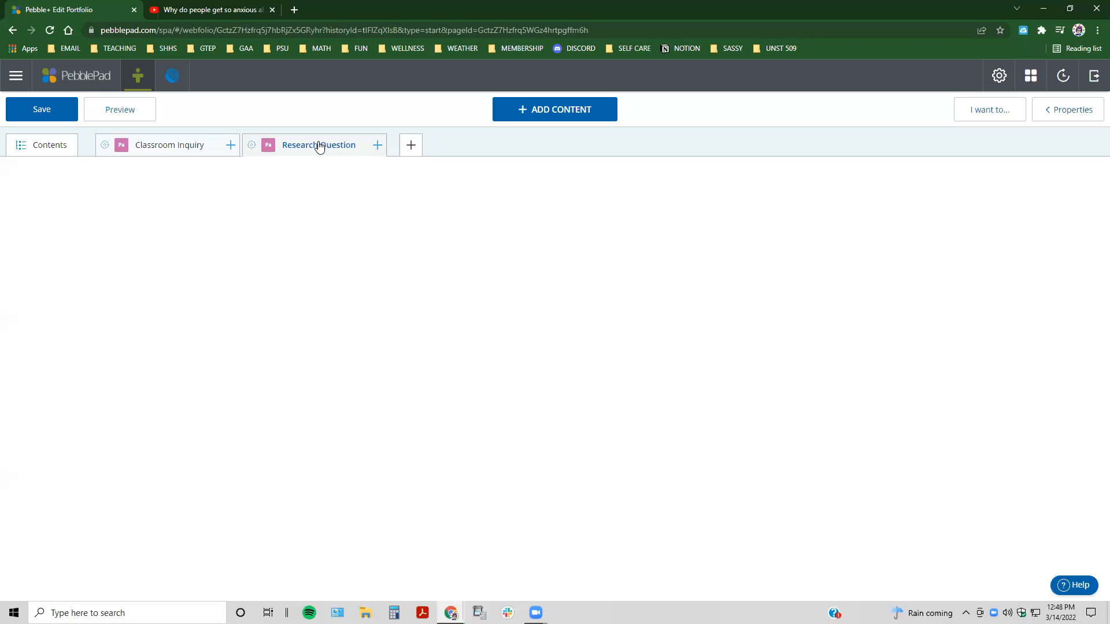
click(319, 145)
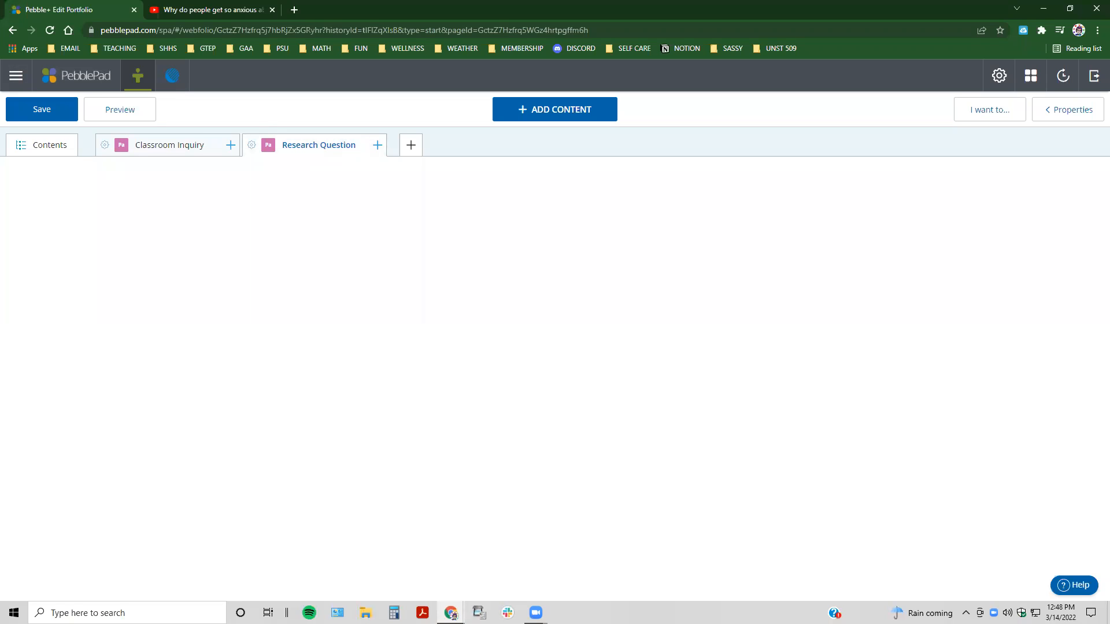
click(565, 118)
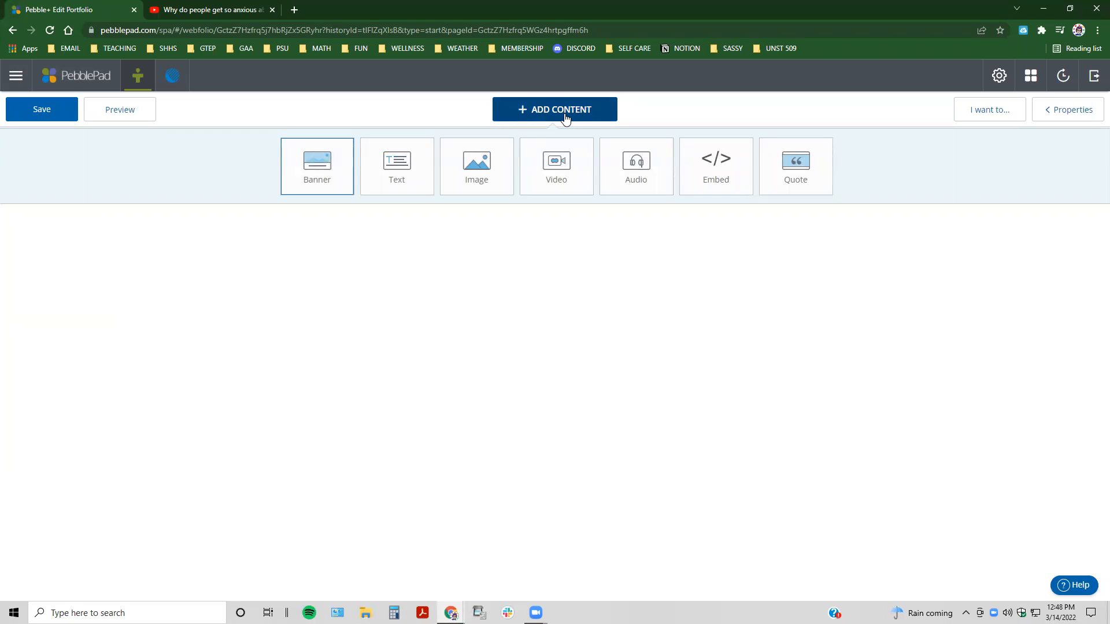
click(317, 165)
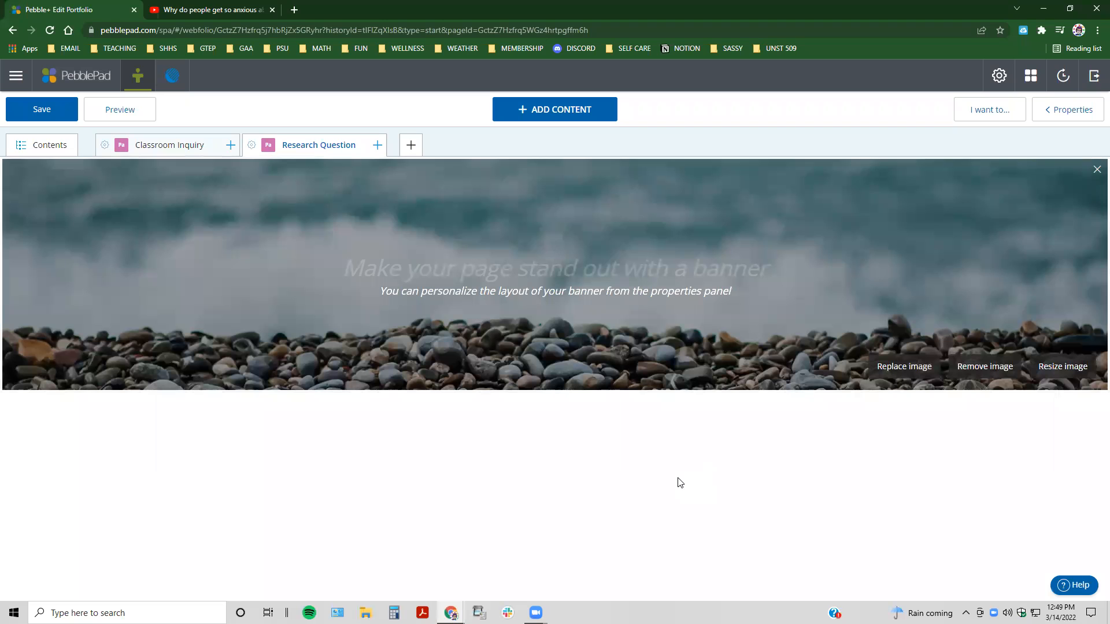
Step: Replace the Research Question banner's image with the default picture of a stethoscope and laptop
click(904, 366)
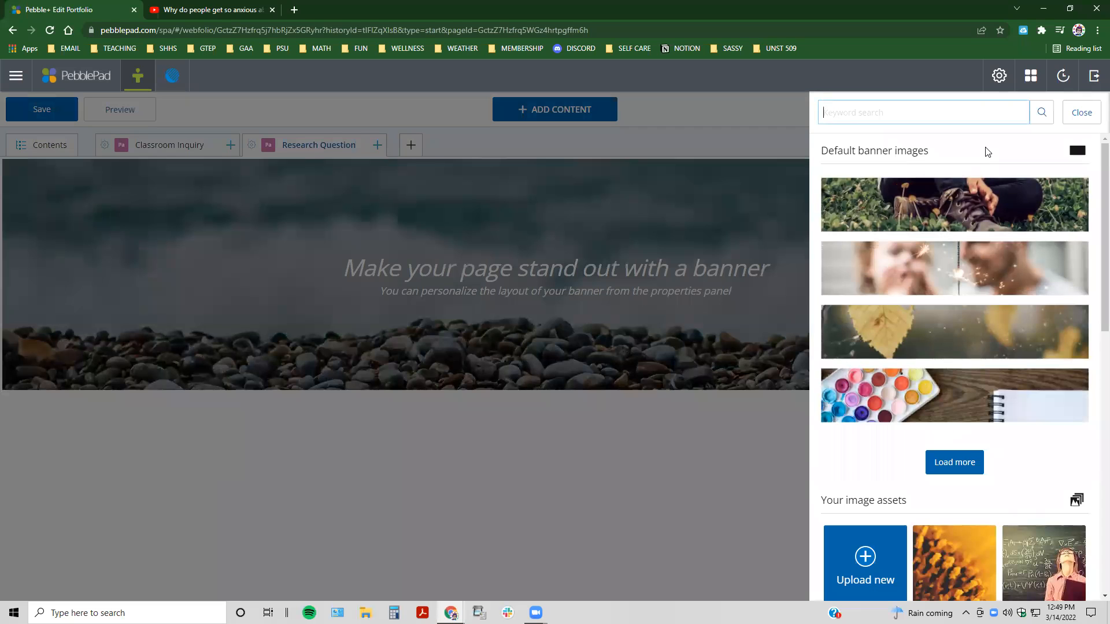
click(955, 466)
click(955, 464)
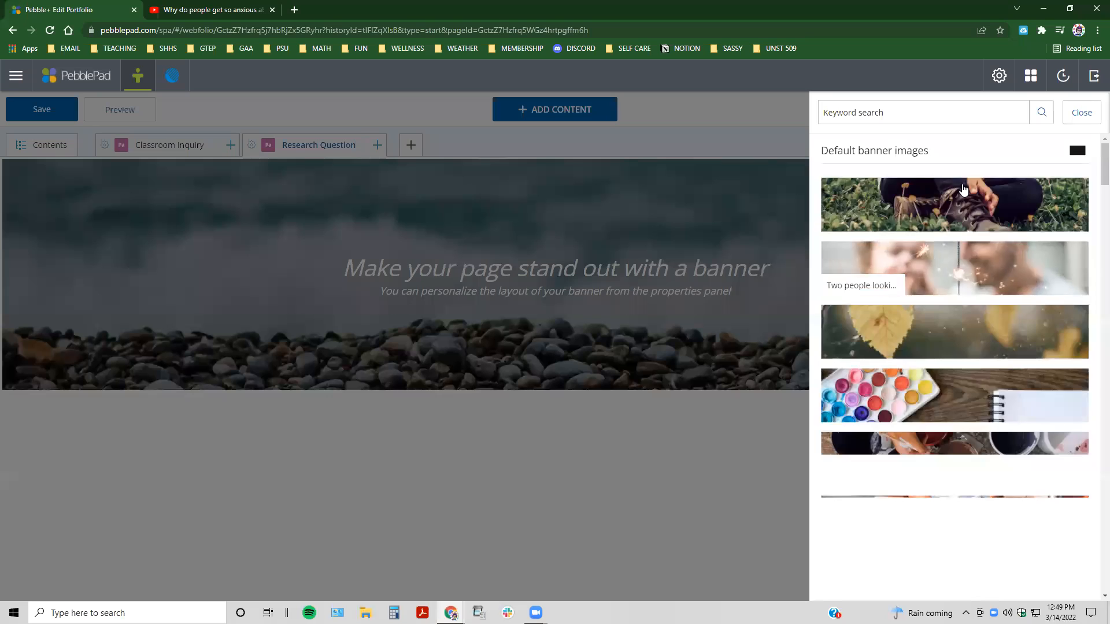
scroll(965, 260, down, 3)
scroll(960, 339, down, 1)
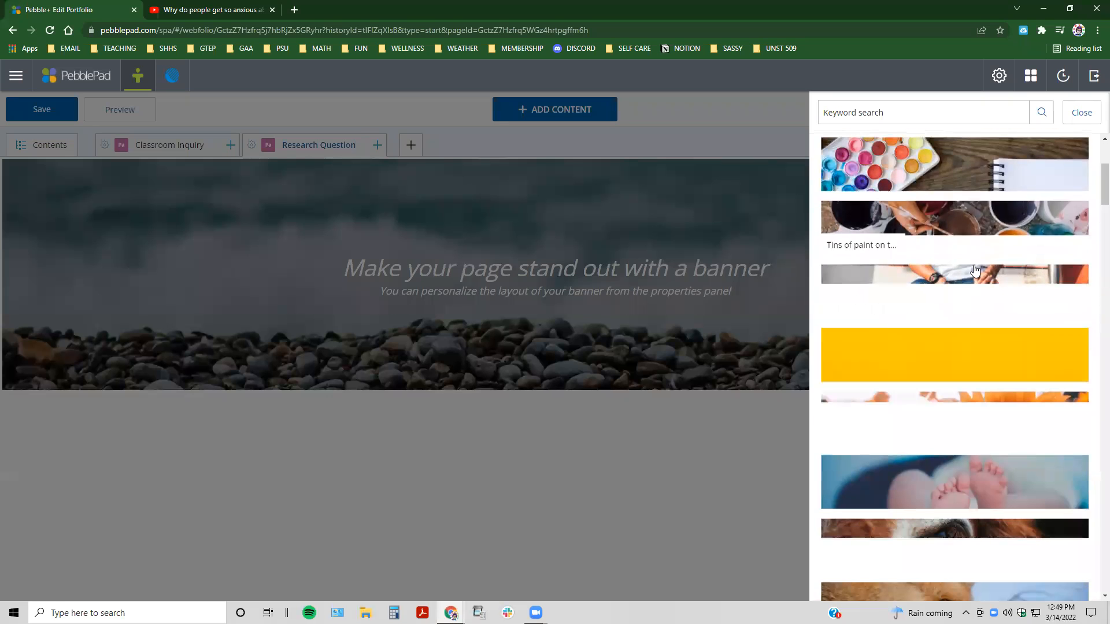
scroll(974, 292, down, 1)
scroll(974, 292, down, 4)
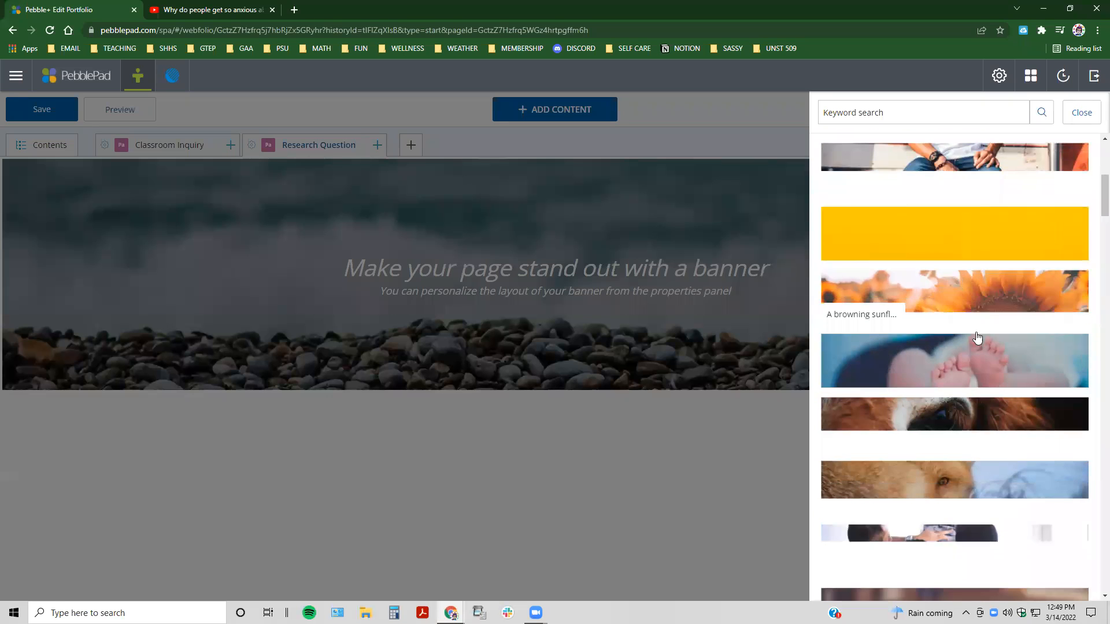
scroll(968, 415, down, 6)
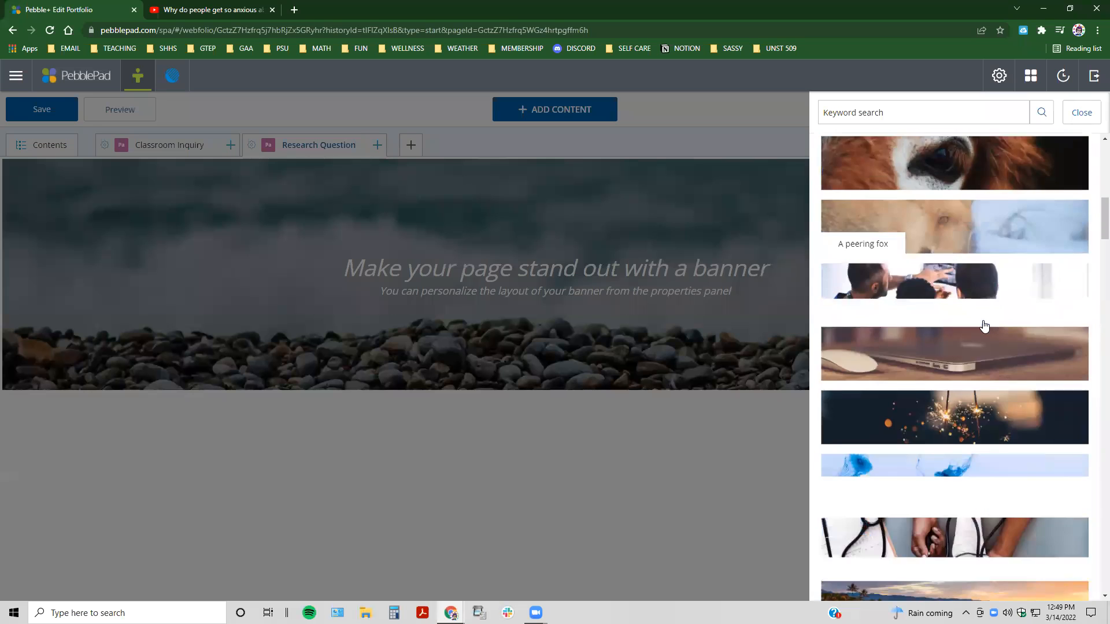
scroll(985, 327, down, 15)
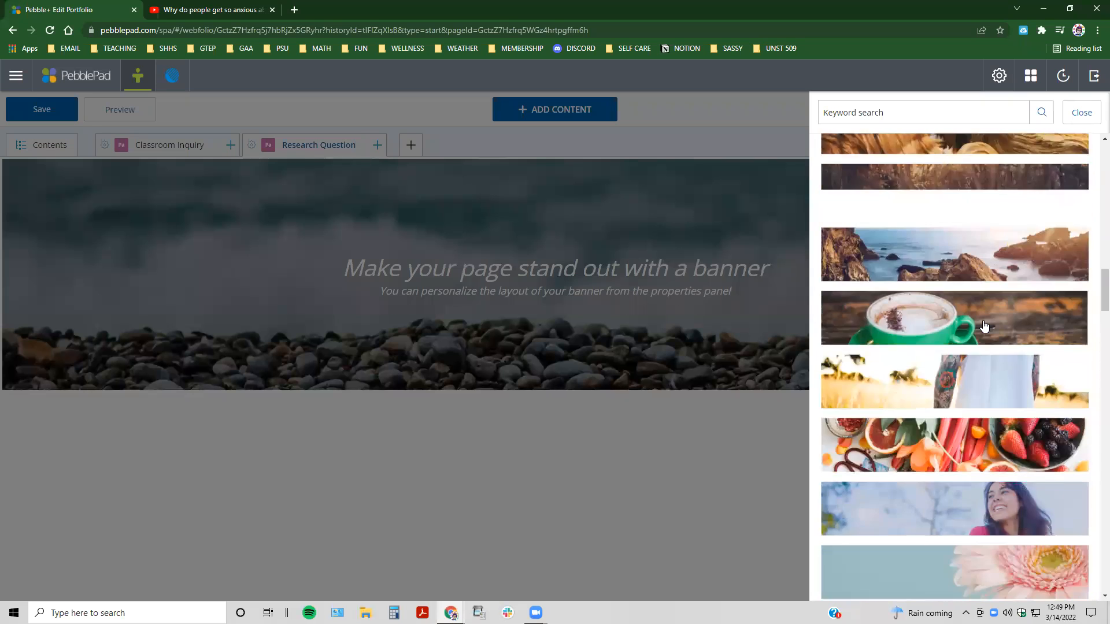
scroll(985, 326, down, 15)
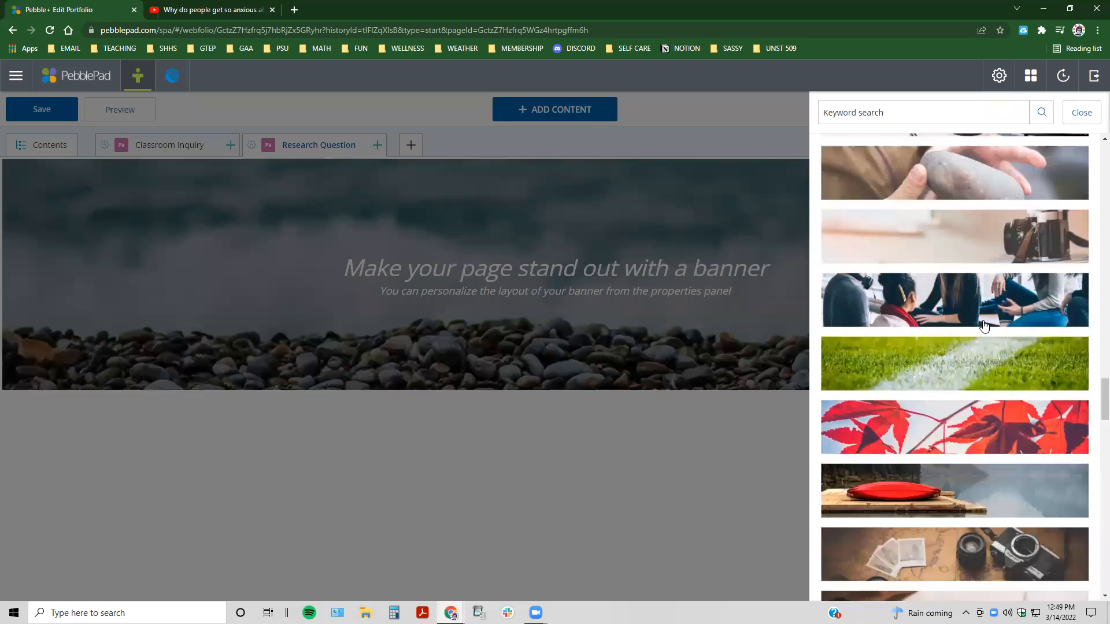
scroll(996, 357, down, 10)
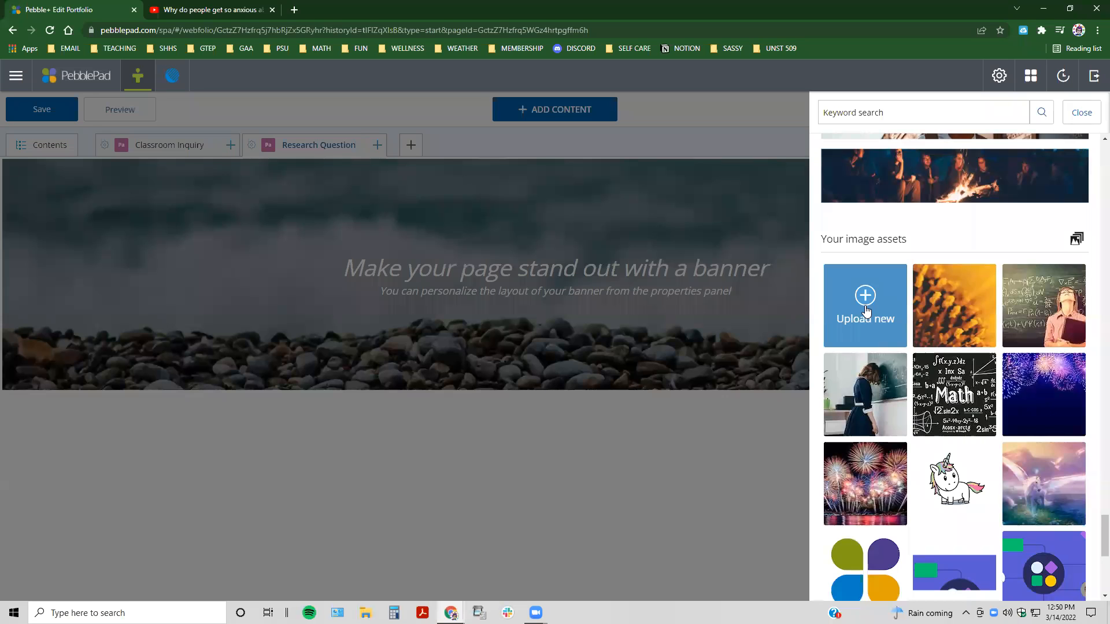
scroll(893, 353, up, 10)
scroll(954, 399, up, 6)
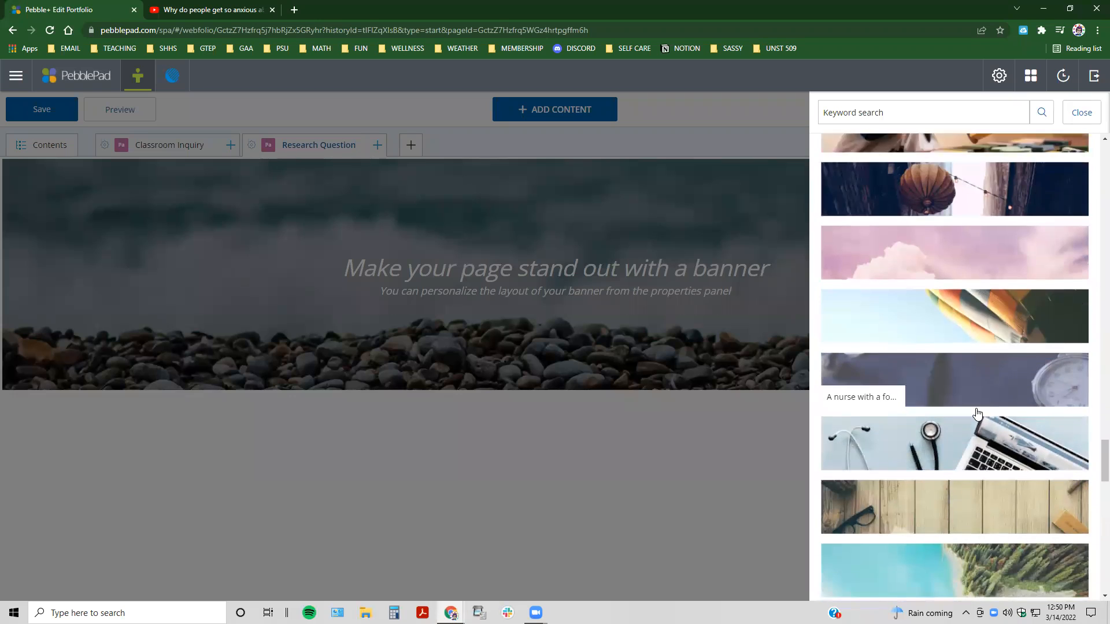
scroll(977, 413, down, 1)
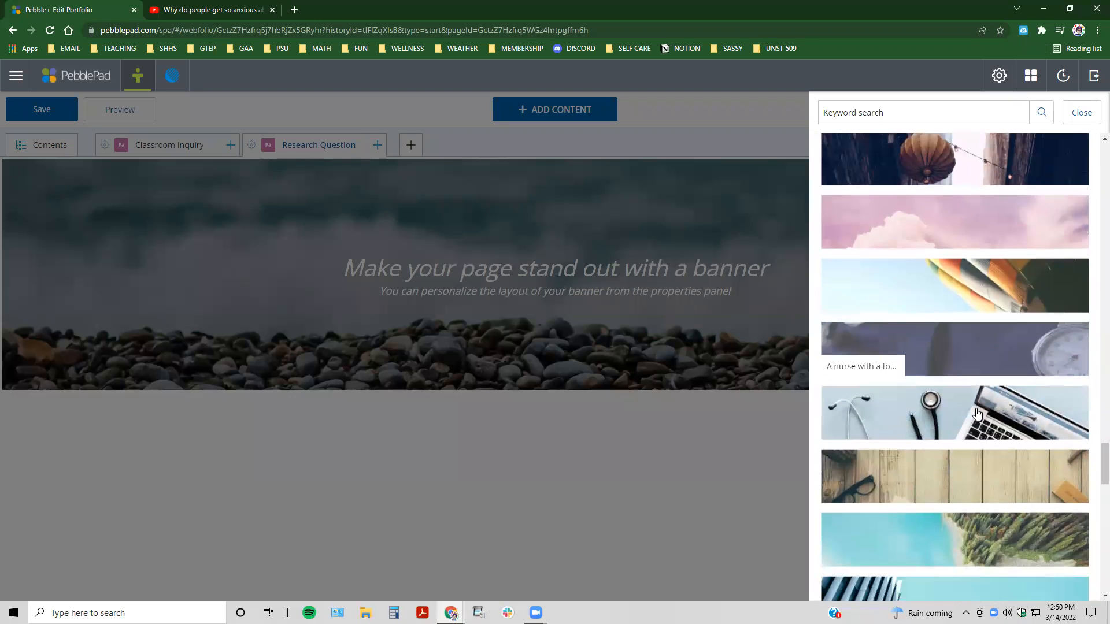
click(943, 406)
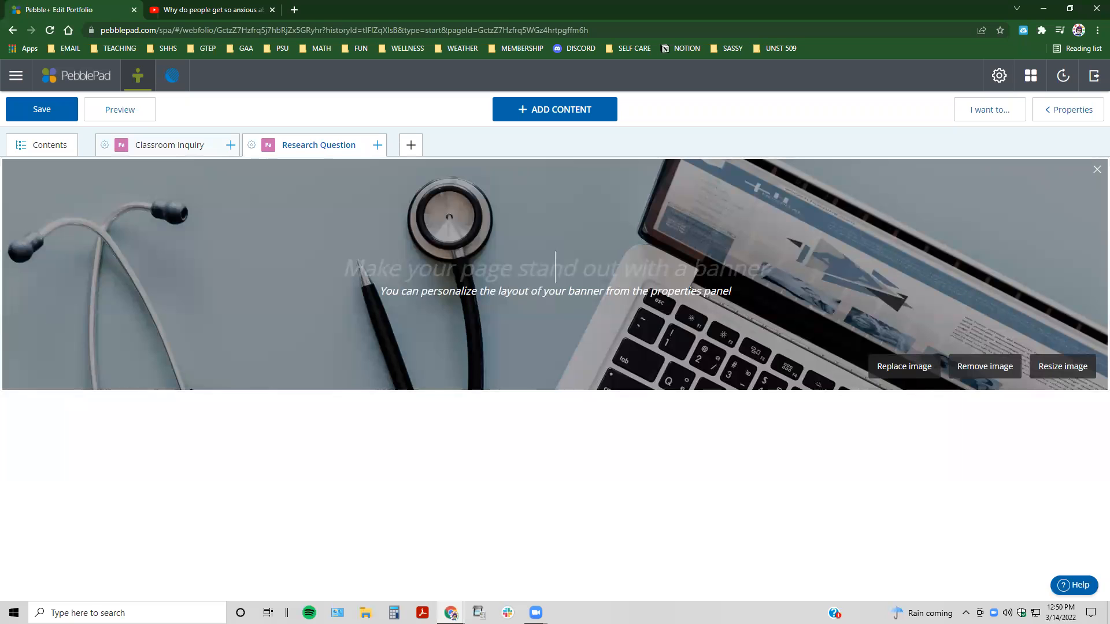
Step: Crop the banner image to its upper-left area, framing the stethoscope and leaving out the laptop
click(1064, 368)
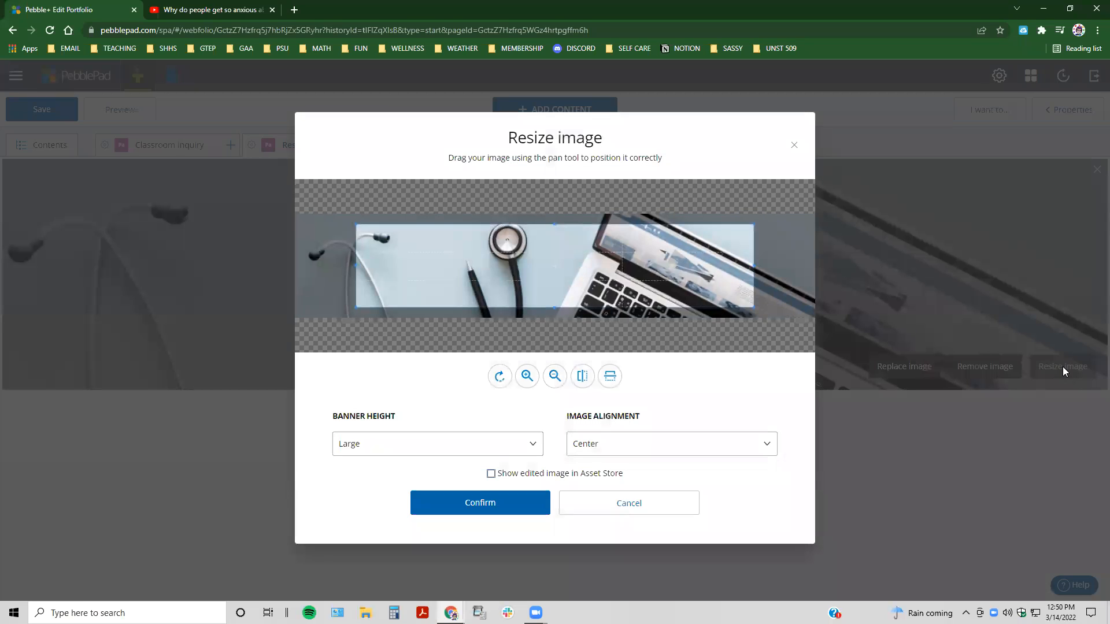
mouse_move(572, 234)
mouse_down()
mouse_move(505, 236)
mouse_move(661, 236)
mouse_move(518, 237)
mouse_move(595, 234)
mouse_move(555, 232)
mouse_move(574, 236)
mouse_up()
drag(691, 267, 593, 270)
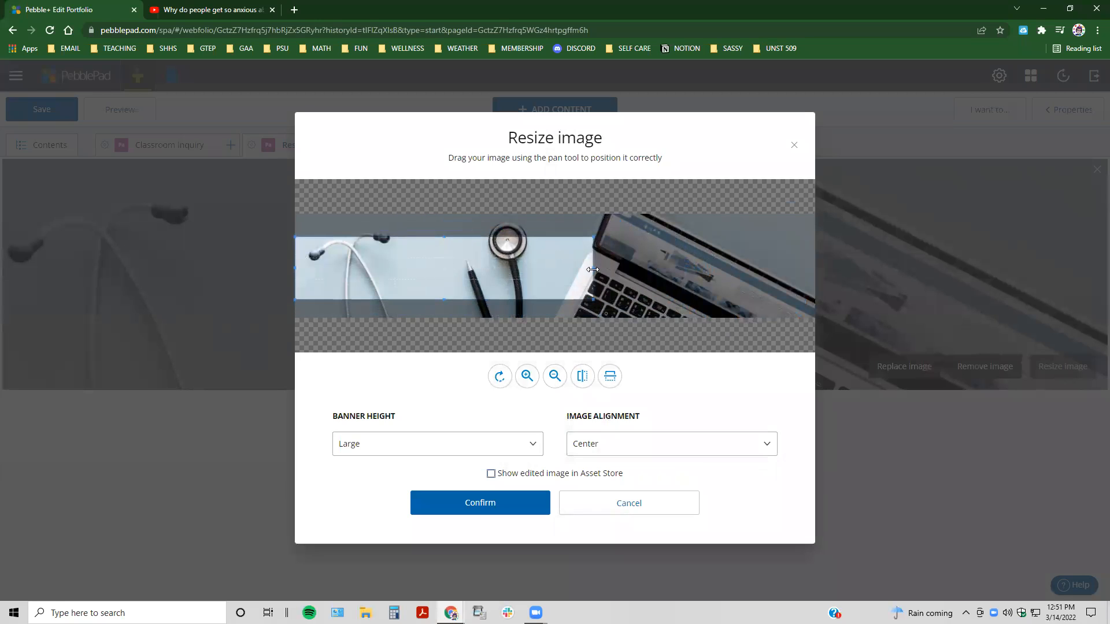
drag(467, 292, 463, 273)
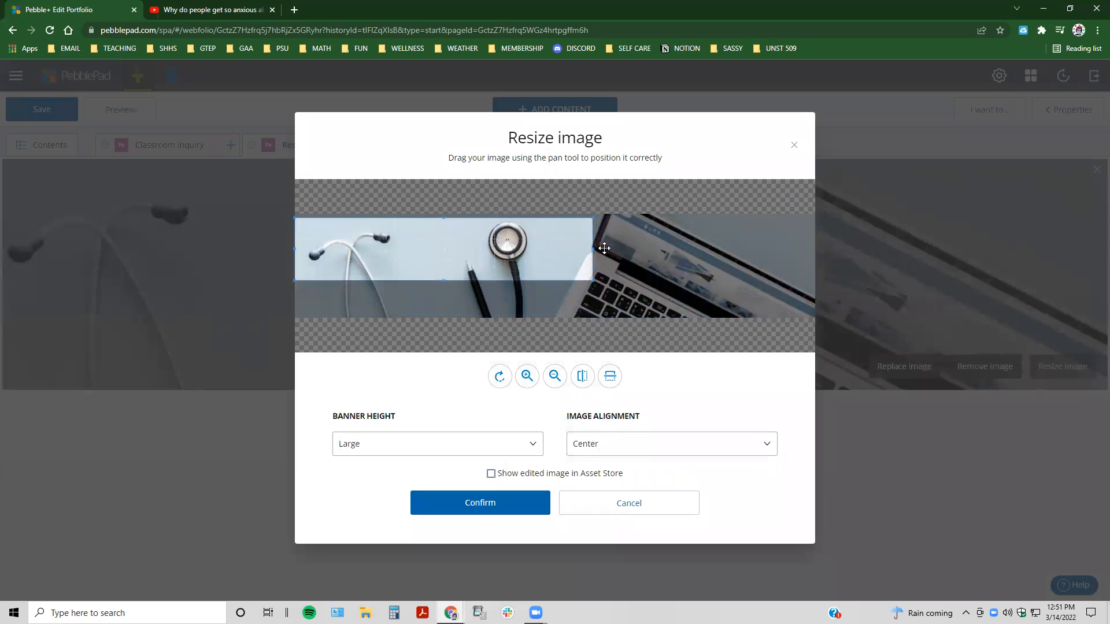
drag(596, 248, 569, 247)
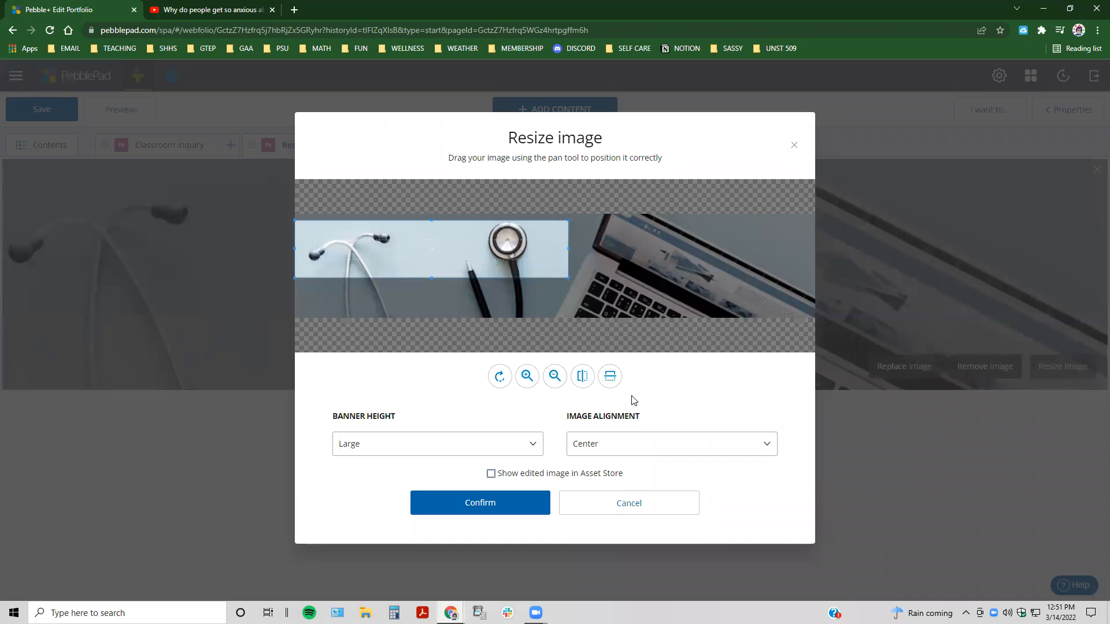
Step: Check the image alignment and banner height choices, then apply the crop with the edited image shown in the Asset Store
click(617, 451)
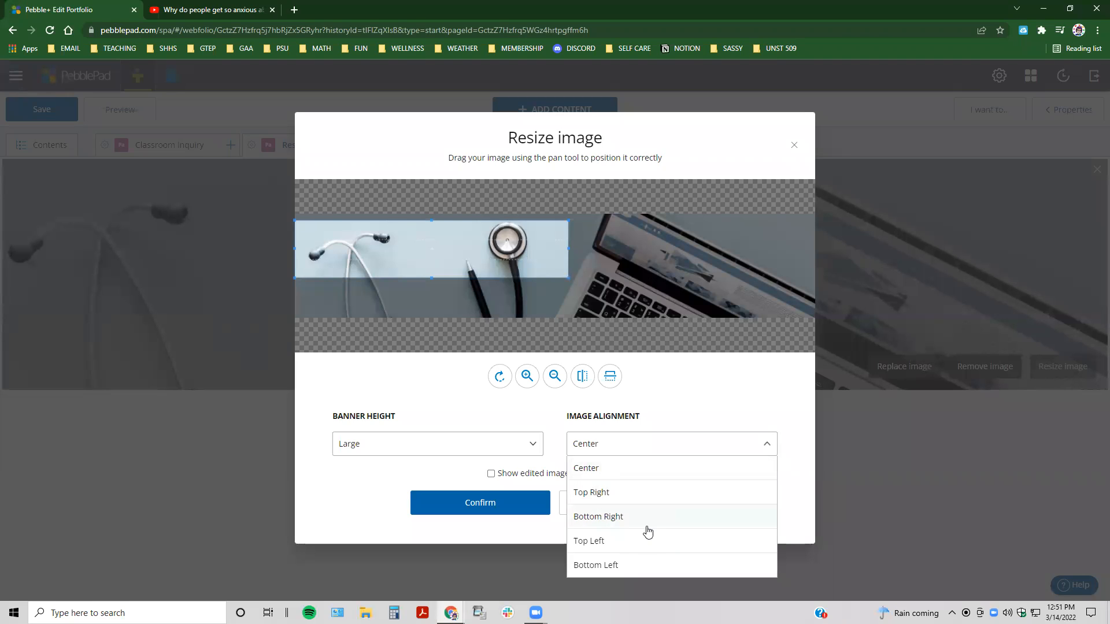
click(416, 449)
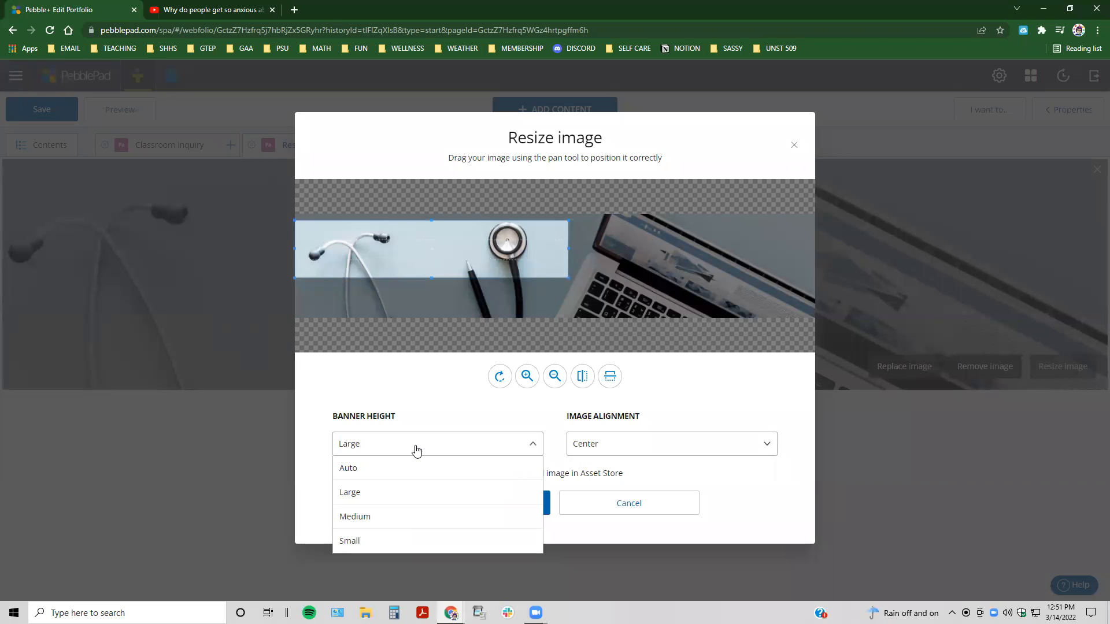
click(417, 450)
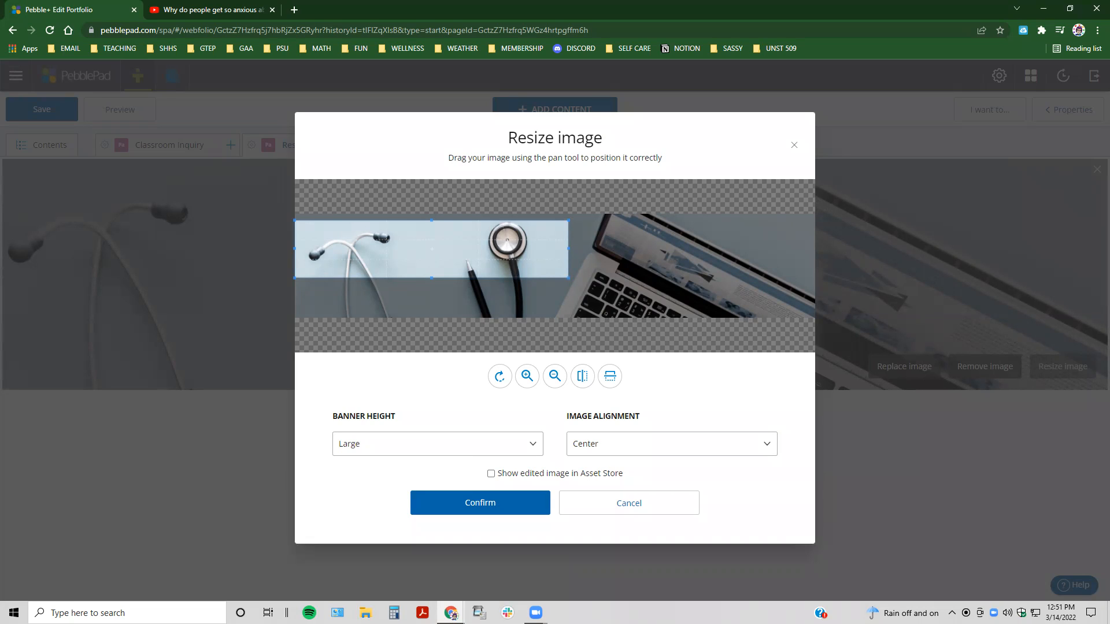
click(491, 474)
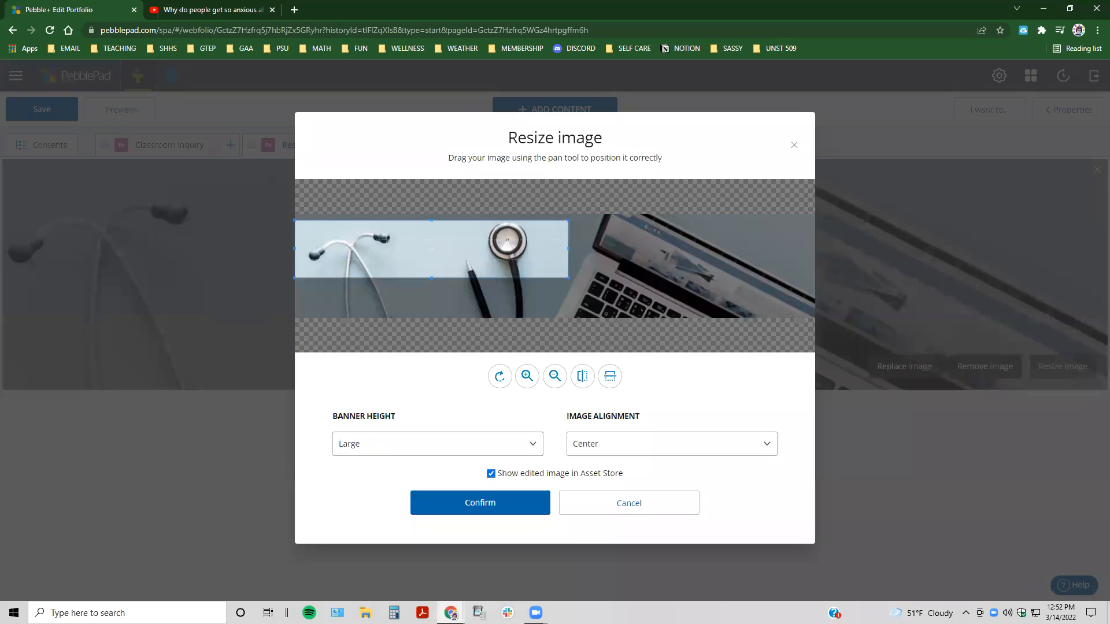
click(474, 503)
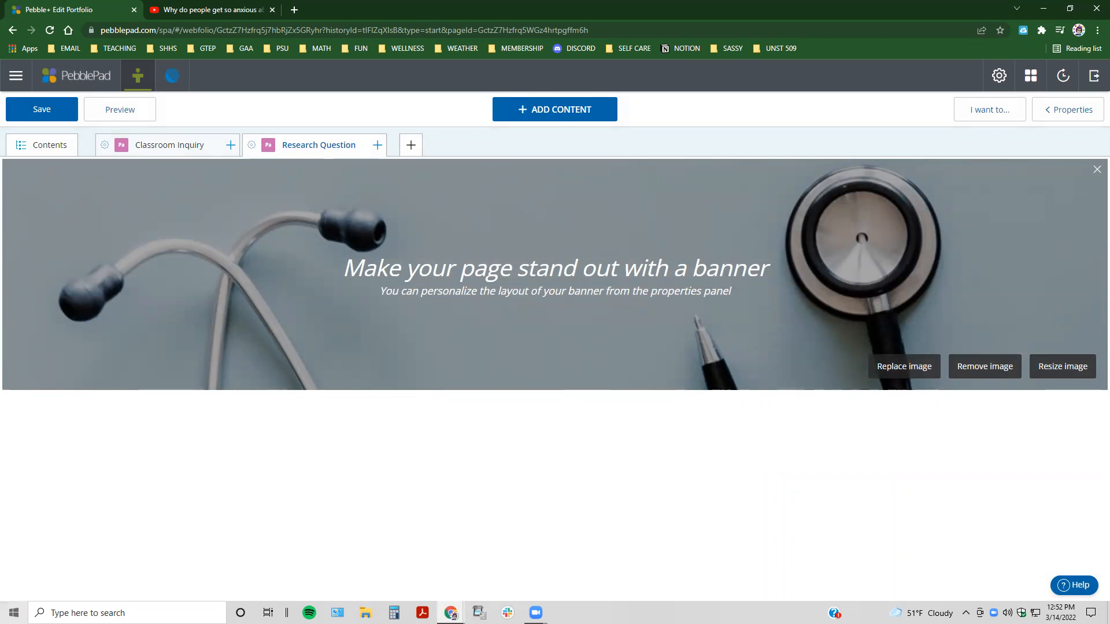
Step: Enter "Research Question" as the banner's title
click(571, 278)
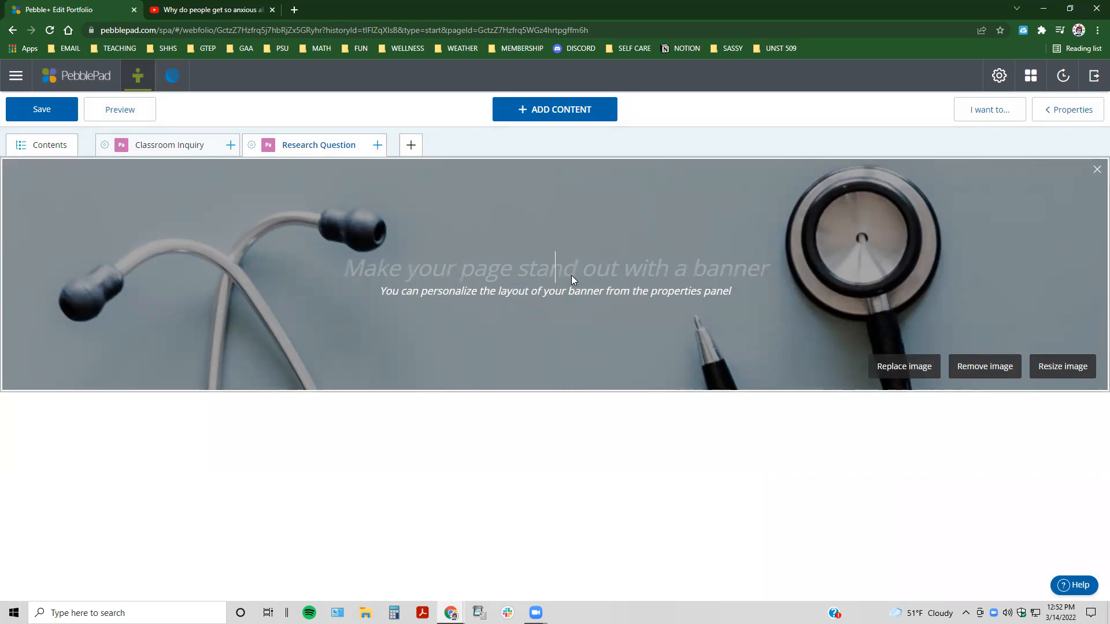
text(Resear)
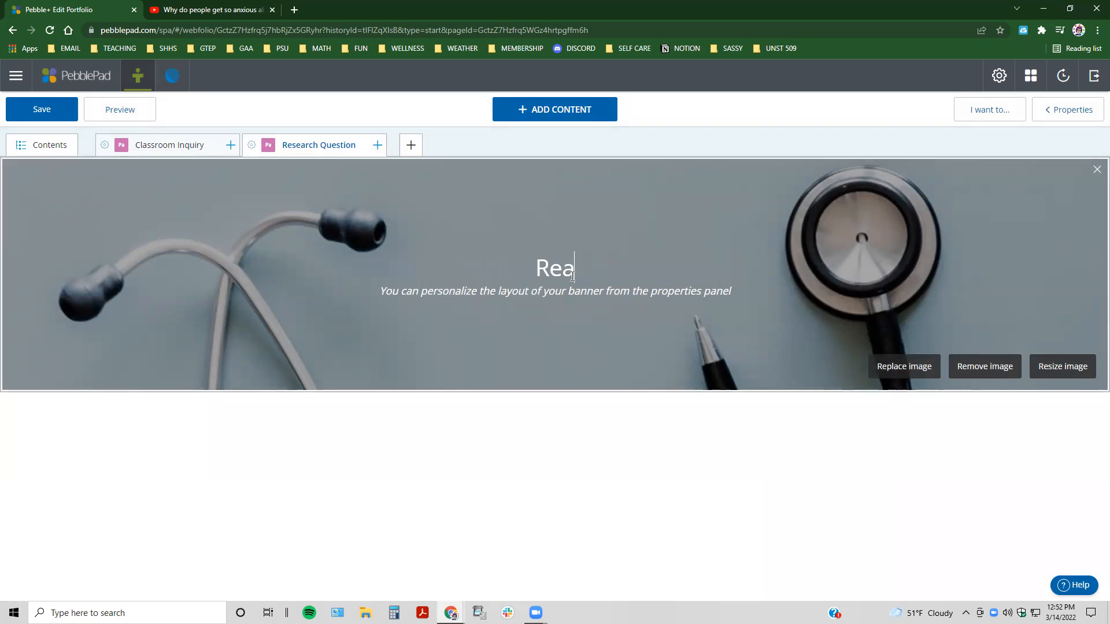
text(cjh)
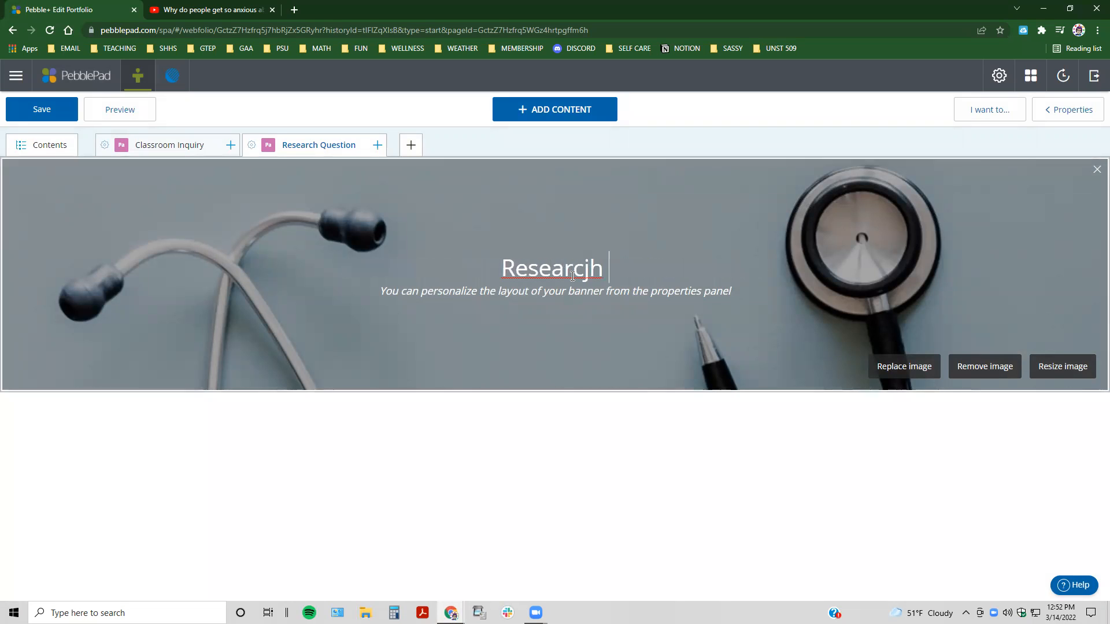
key(BackSpace)
key(BackSpace)
text(h QUestion)
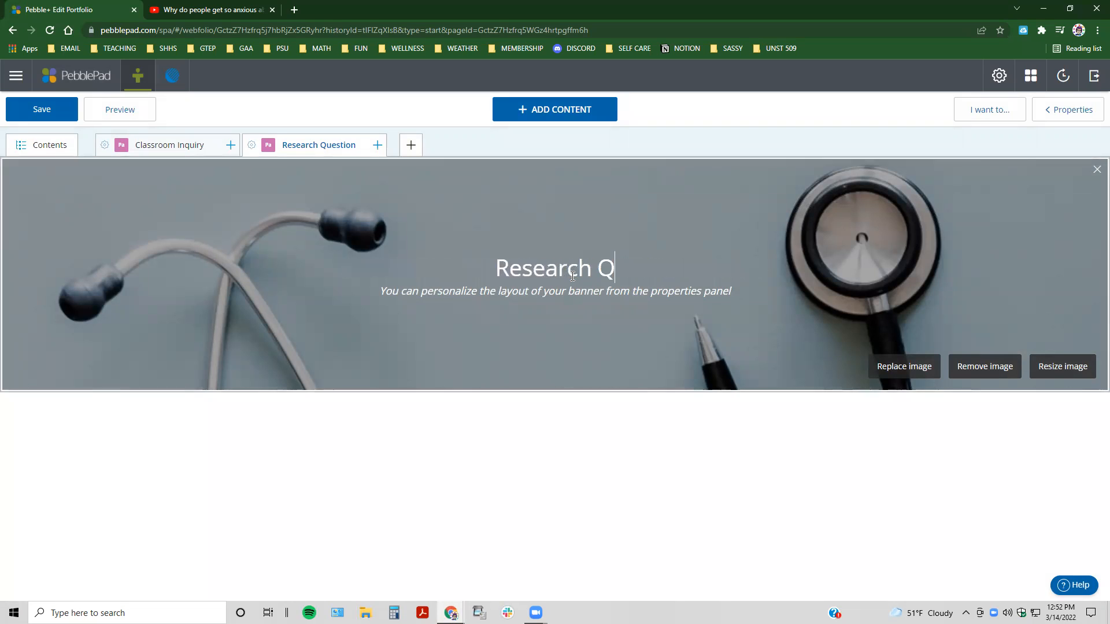
key(BackSpace)
key(BackSpace)
key(BackSpace)
key(BackSpace)
key(BackSpace)
key(BackSpace)
key(BackSpace)
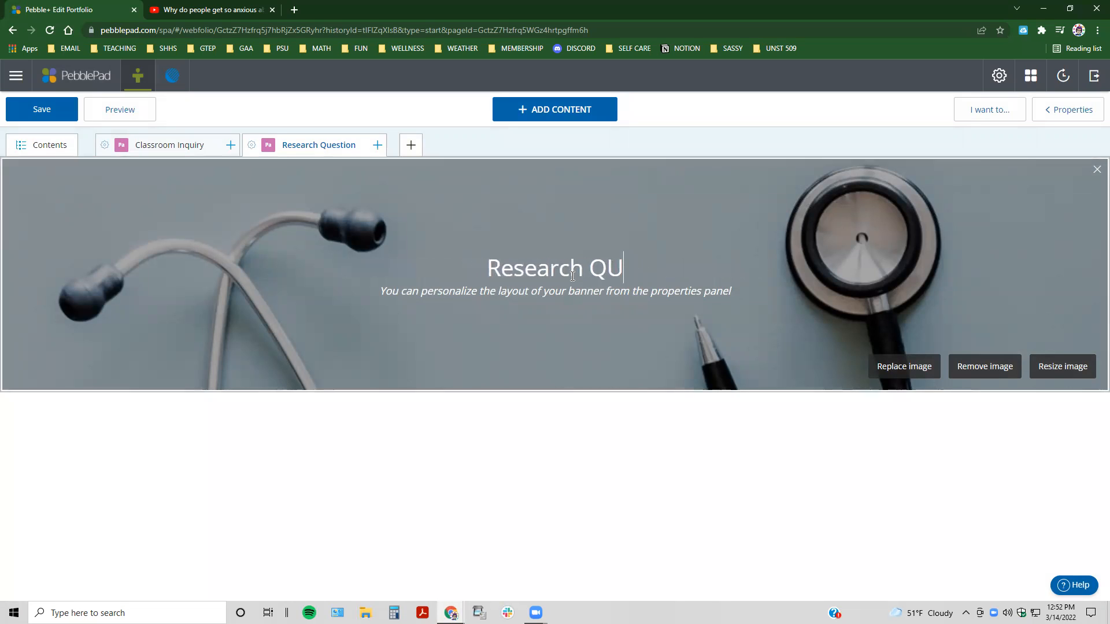
text(uestion)
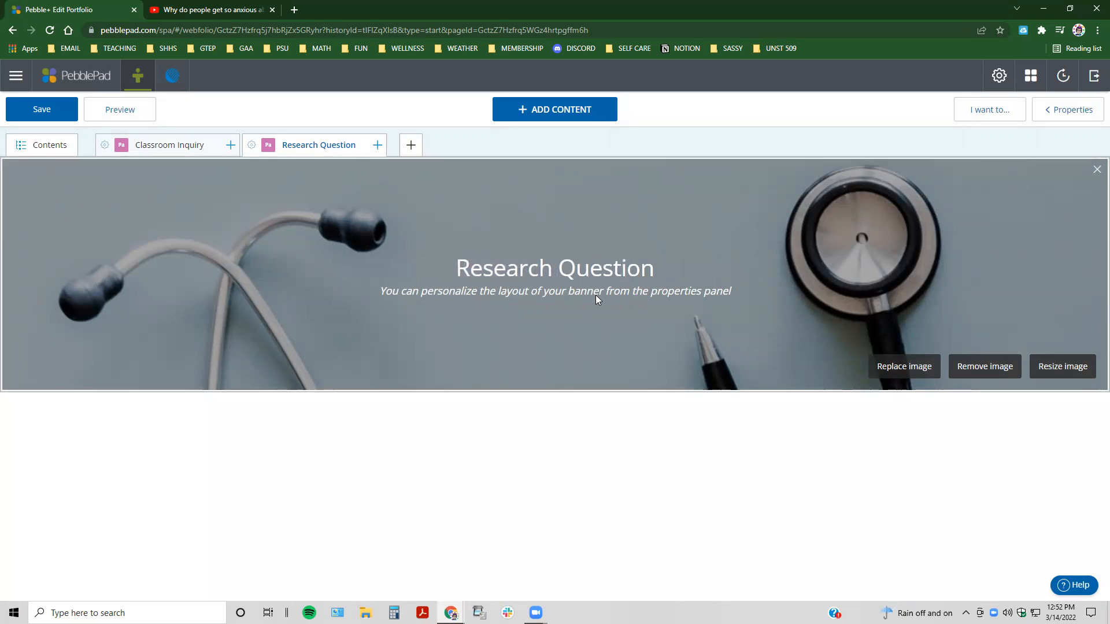
Step: Set the banner's subtitle to "***" and save the portfolio
click(563, 292)
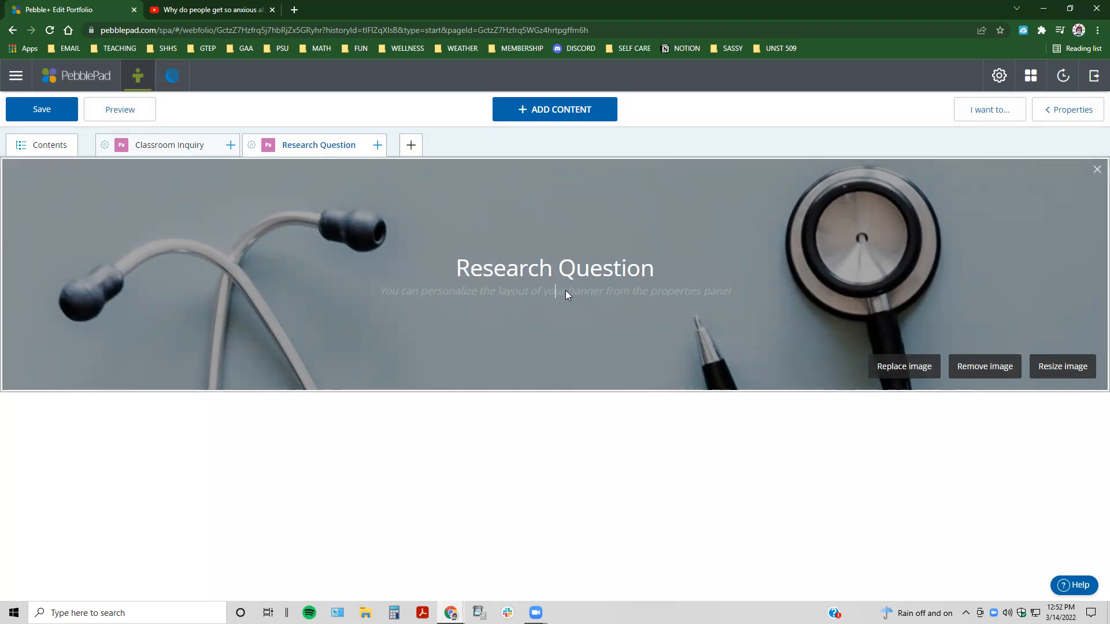
text(***)
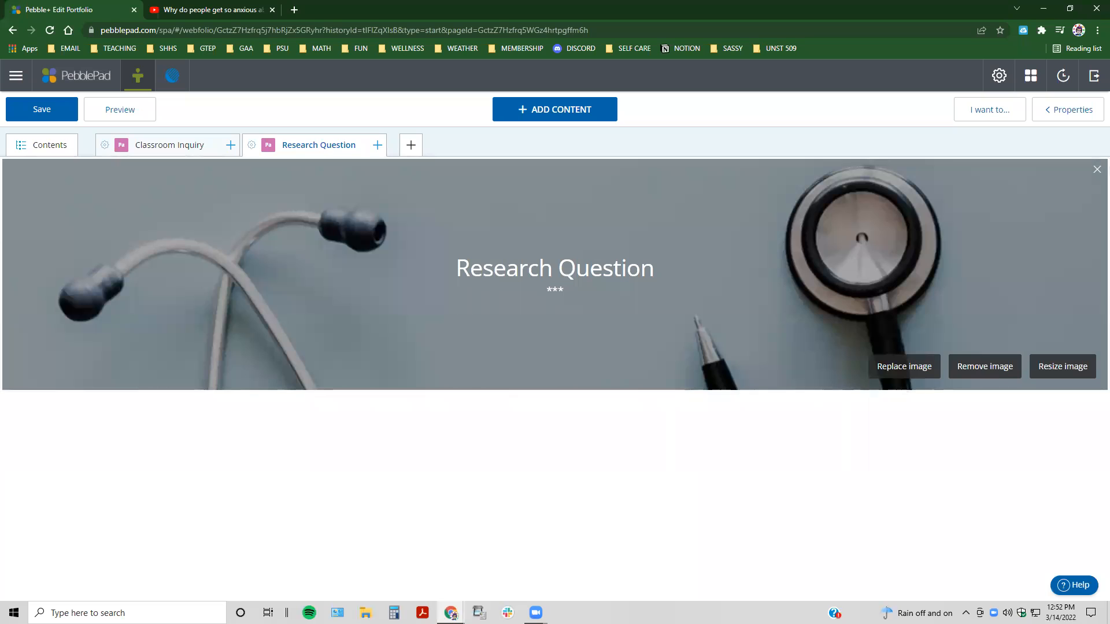
click(47, 111)
Step: Add a quote block to the Classroom Inquiry page
click(141, 146)
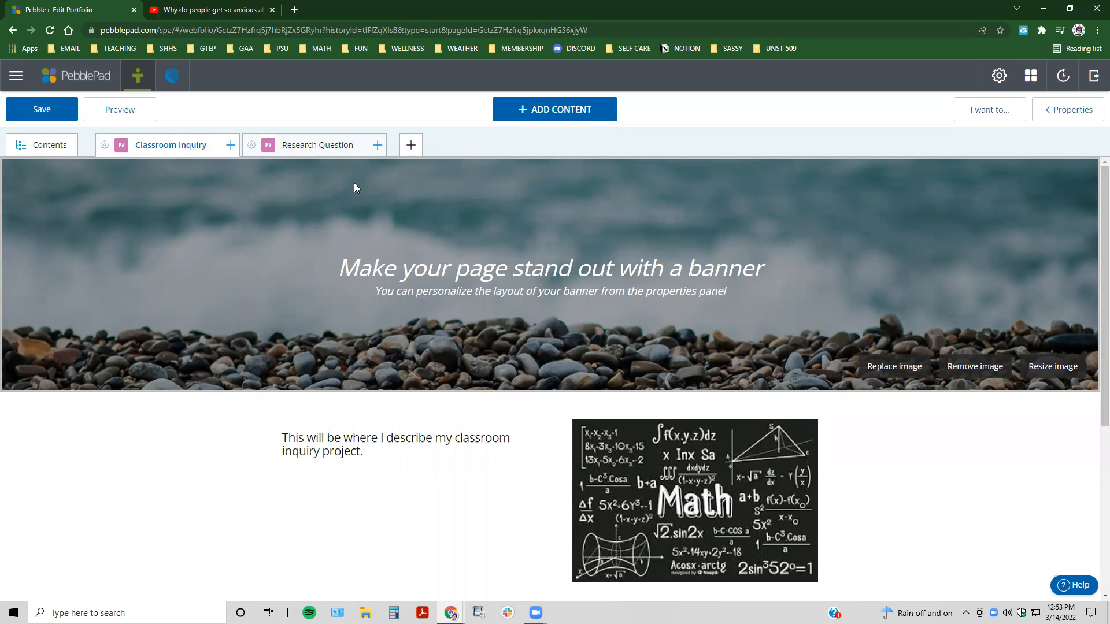
click(558, 114)
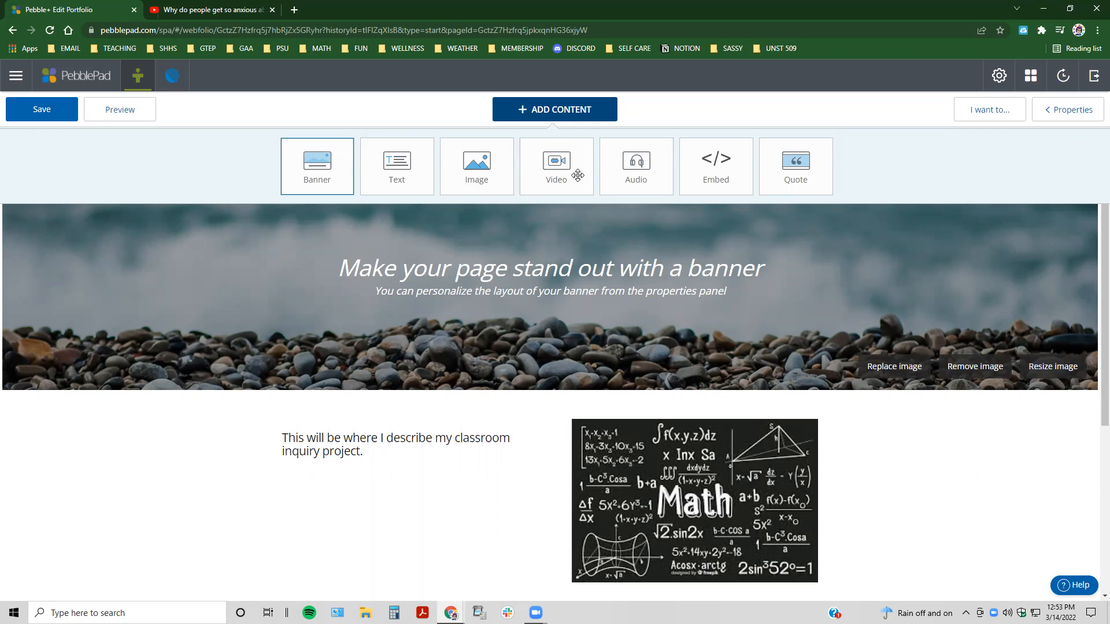
click(800, 162)
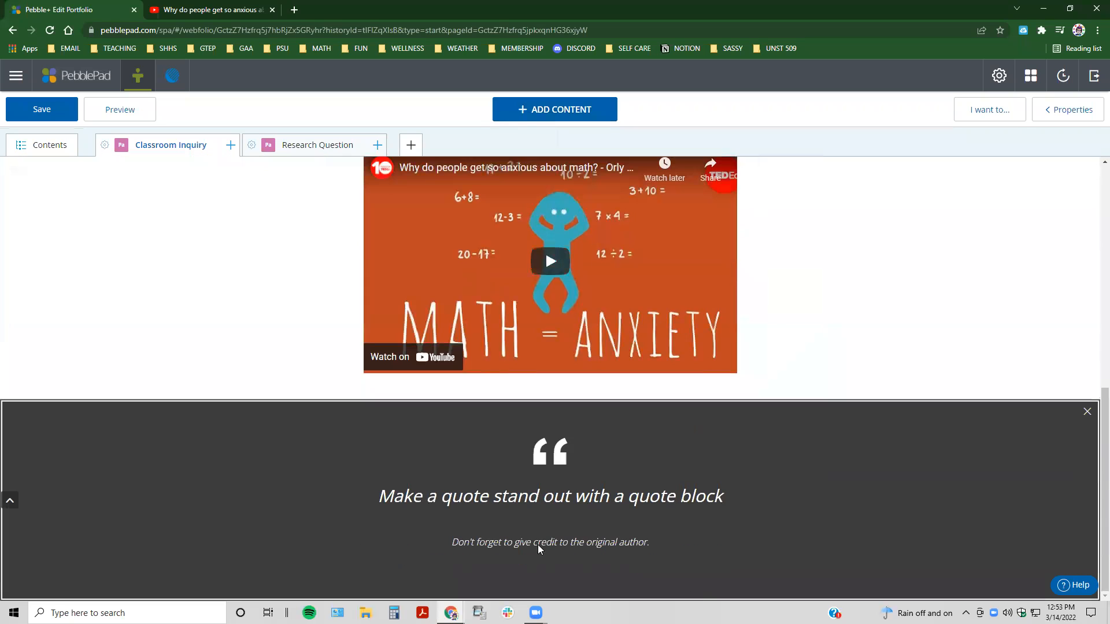
Step: Enter "Math is the only place where truth and beauty mean the same thing." as the quote text
click(551, 498)
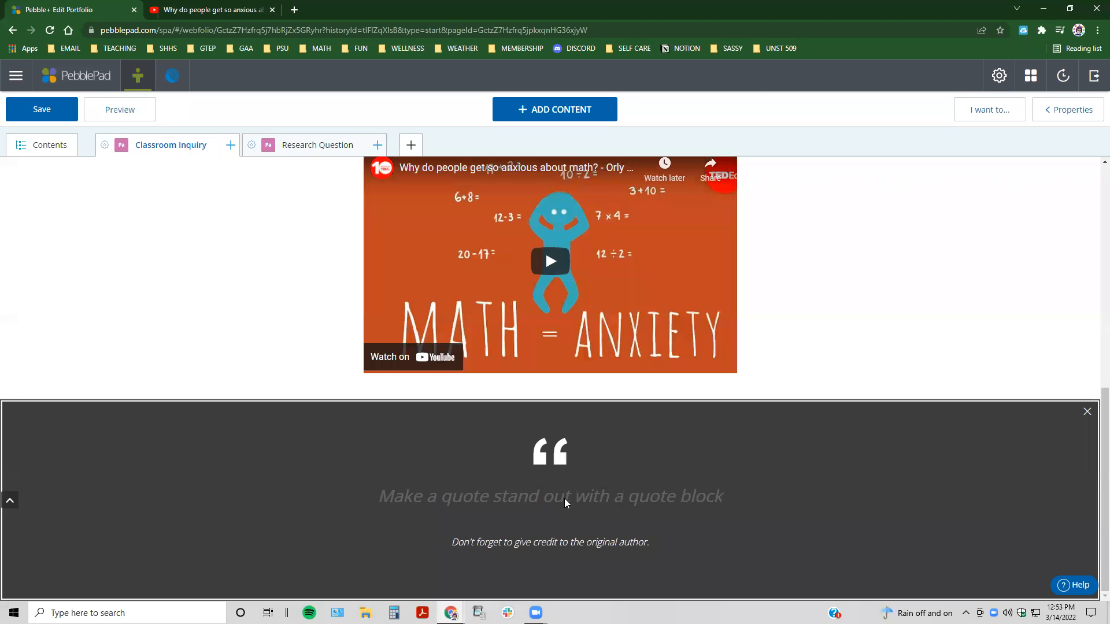
text(Math is the only place where truth and beauty mean the same thing.)
Step: Credit the quote to Danica McKellar and save the portfolio
click(582, 540)
text(Danica McKellar)
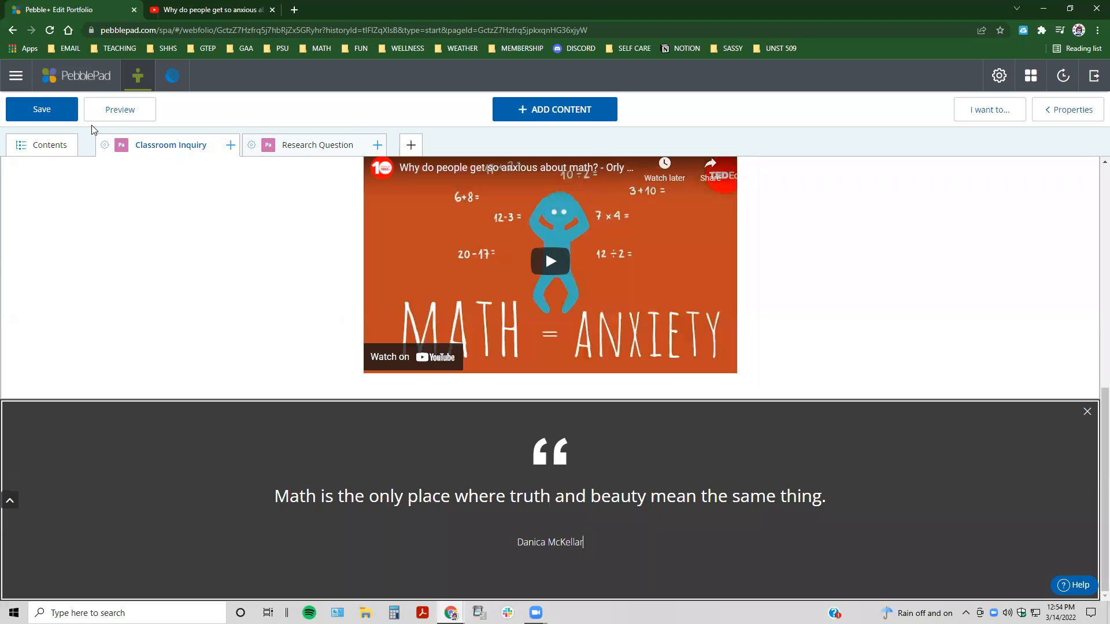
click(52, 110)
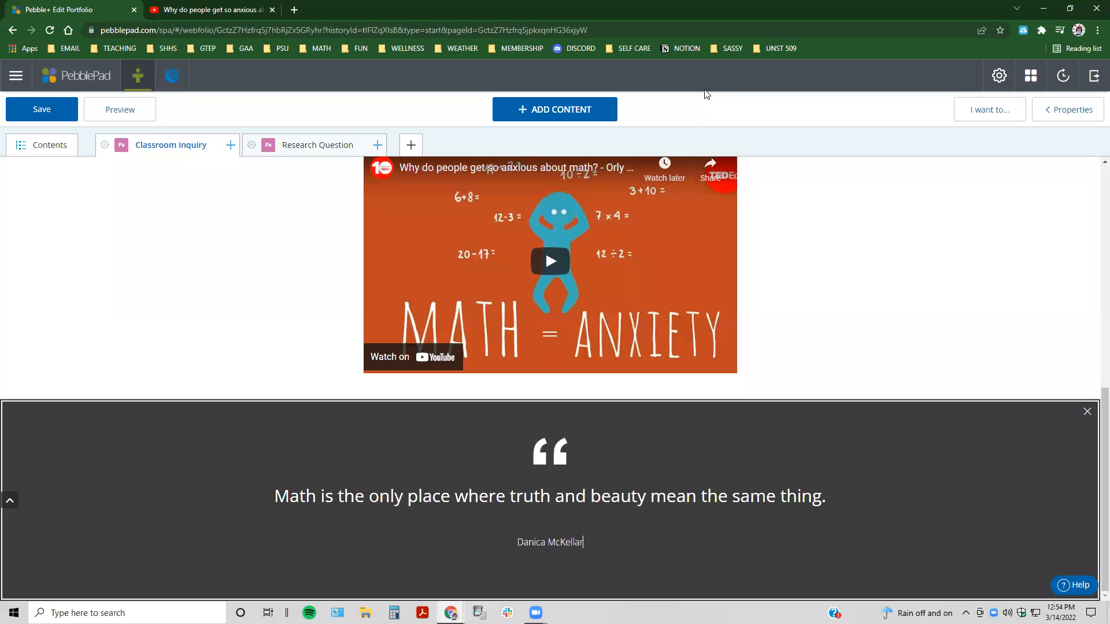
Step: Show the content types that can be added to the Classroom Inquiry page
click(577, 110)
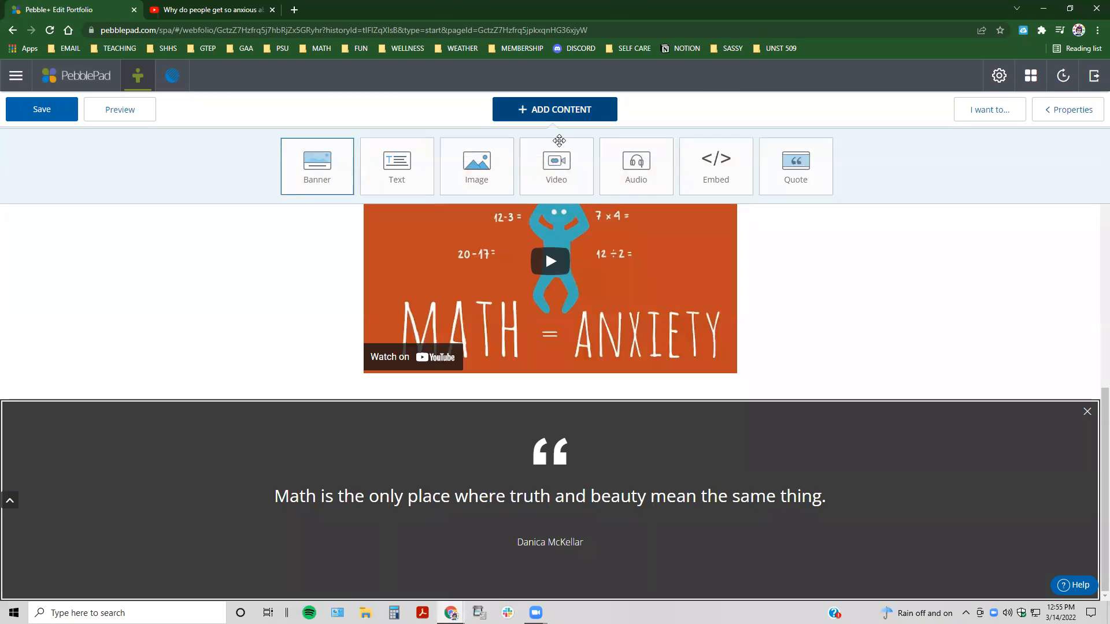